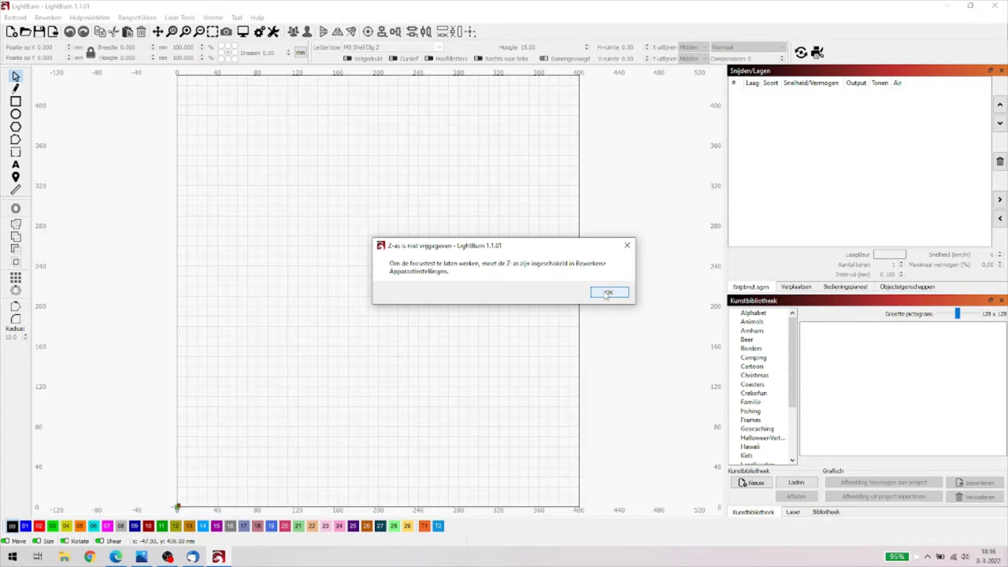
# Step: Dismiss the focus test notice, open the Interval Test to view its settings, and close it
pyautogui.click(607, 293)
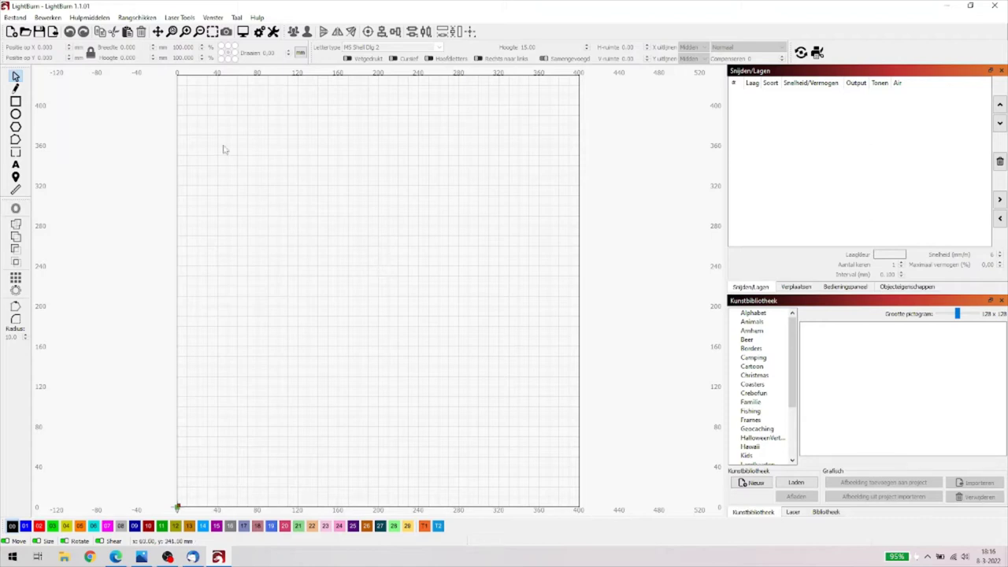
pyautogui.click(176, 18)
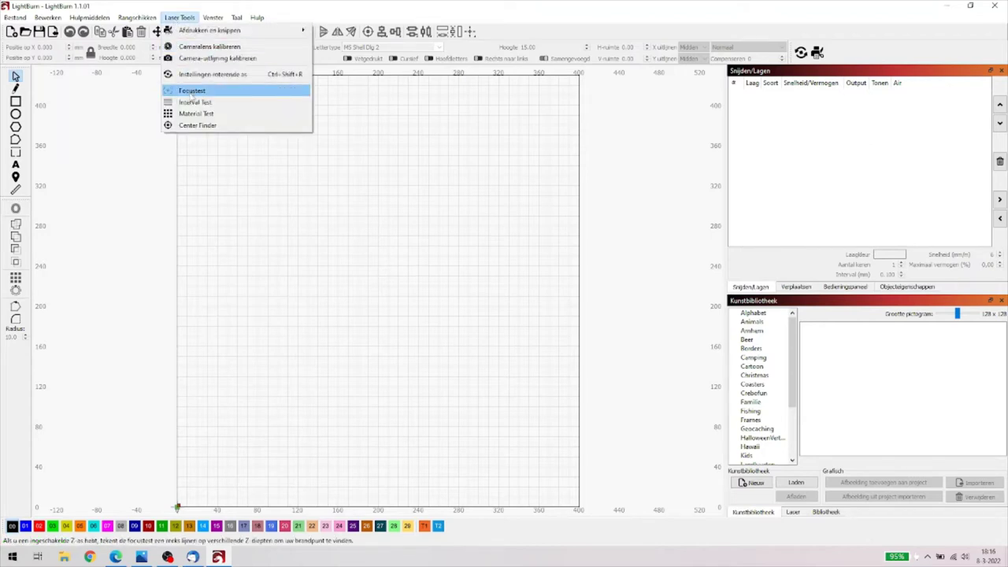
pyautogui.click(211, 104)
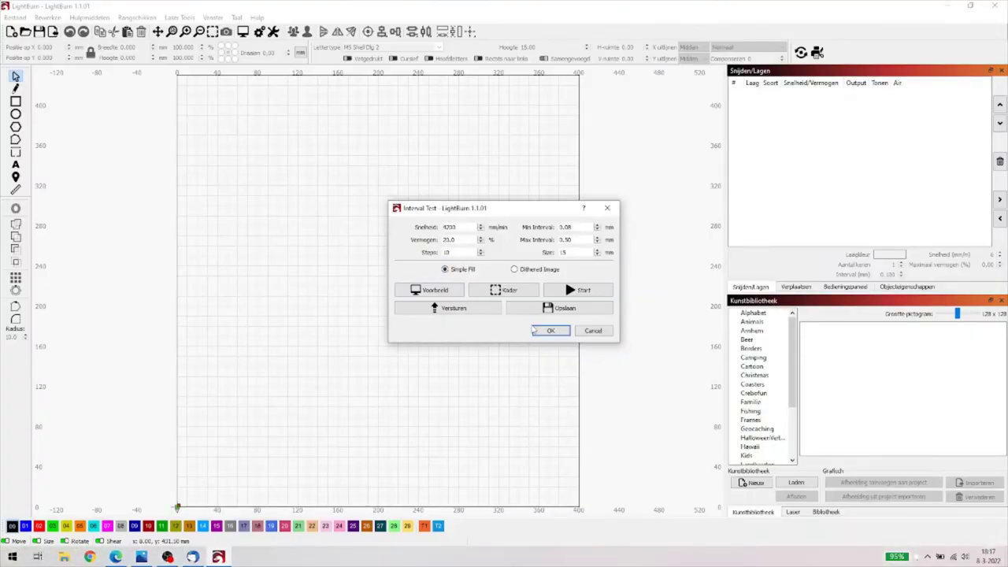
pyautogui.click(556, 332)
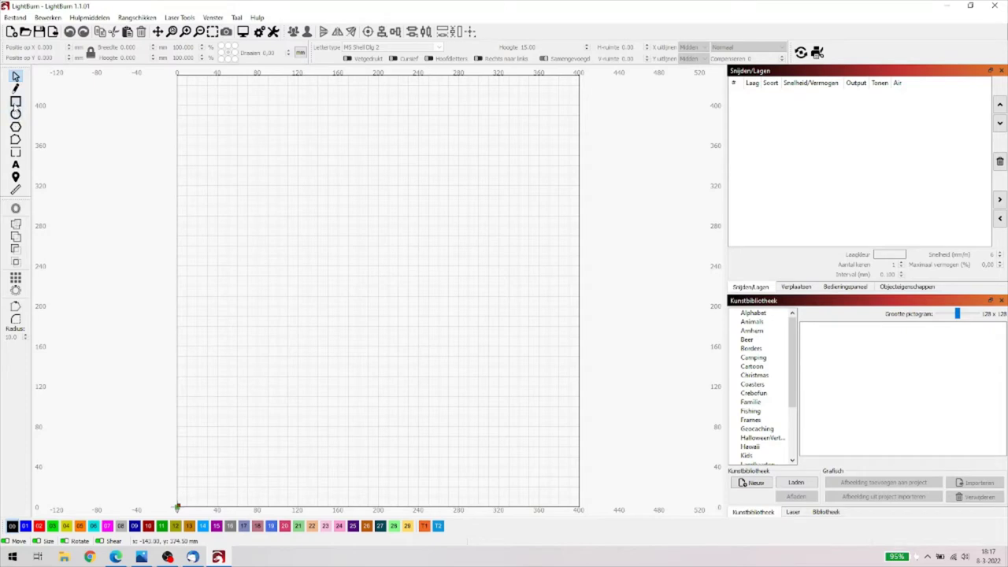
# Step: Draw a rectangle about 125 mm wide and 107.5 mm high in the work area and set its layer to Fill (Vullen)
pyautogui.click(15, 101)
pyautogui.moveTo(281, 215); pyautogui.dragTo(407, 328)
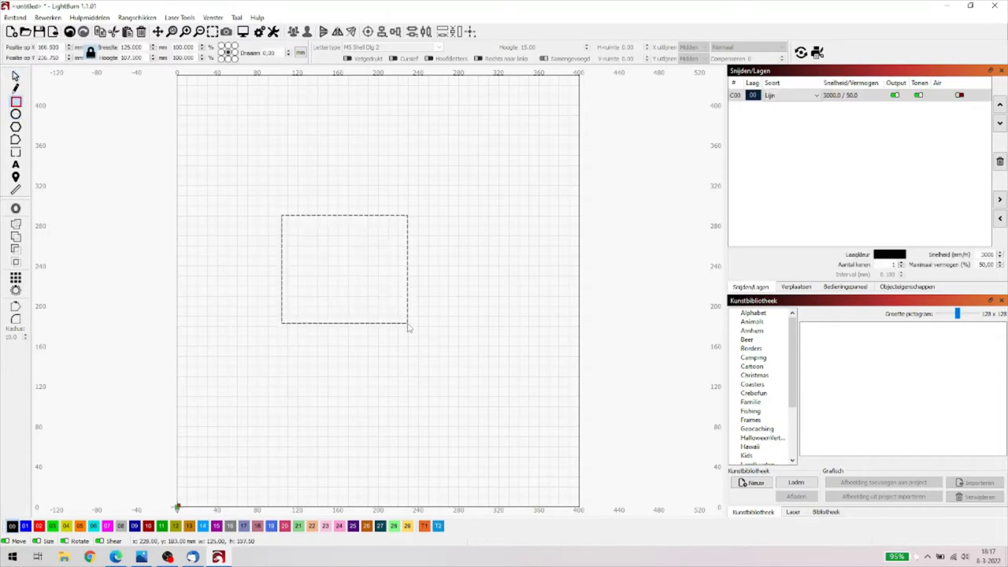
pyautogui.click(776, 97)
pyautogui.click(774, 113)
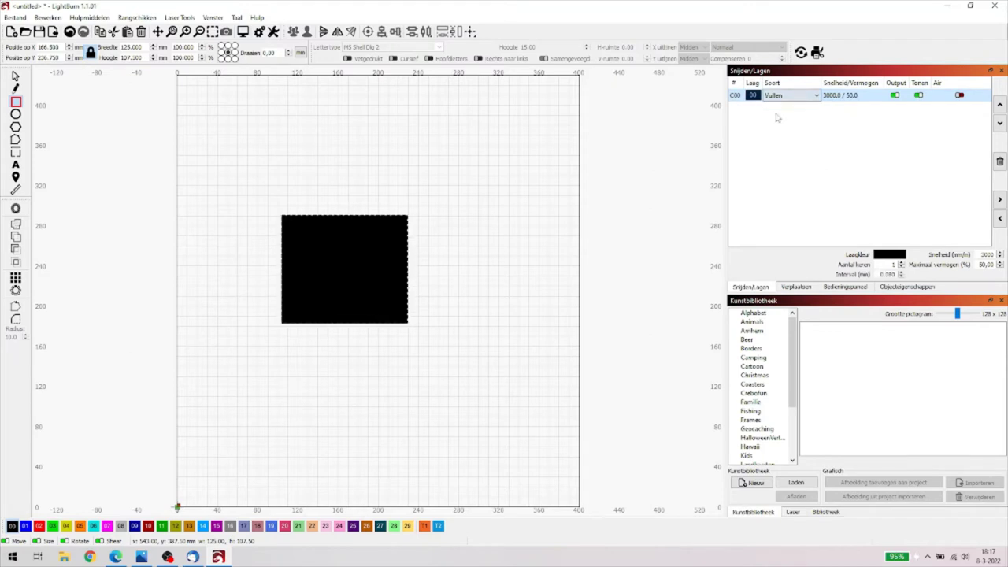
# Step: Try a 1 mm line interval in the fill layer's cut settings, restore it to 0.08 mm and accept
pyautogui.doubleClick(845, 95)
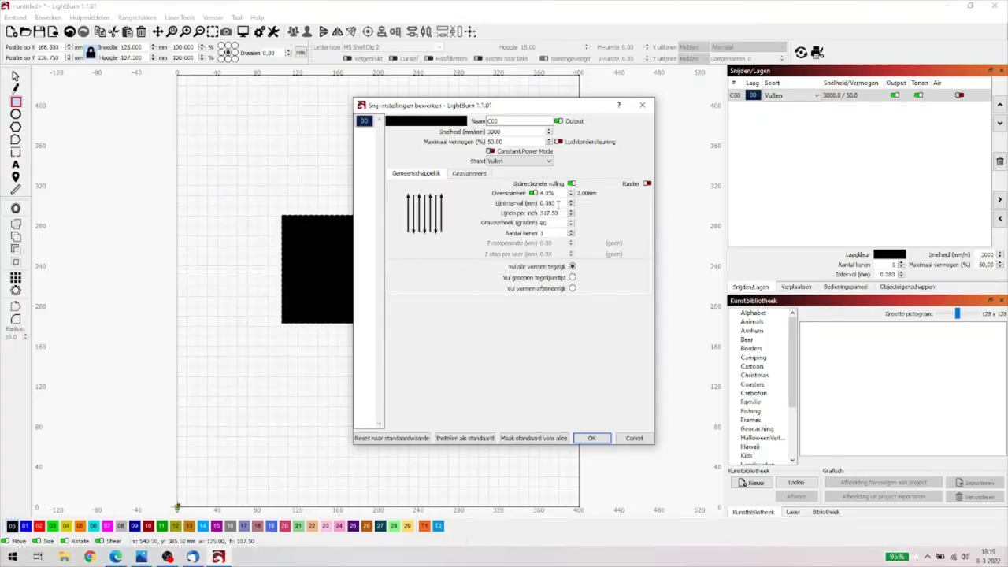
pyautogui.moveTo(557, 204); pyautogui.dragTo(532, 204)
pyautogui.write('1')
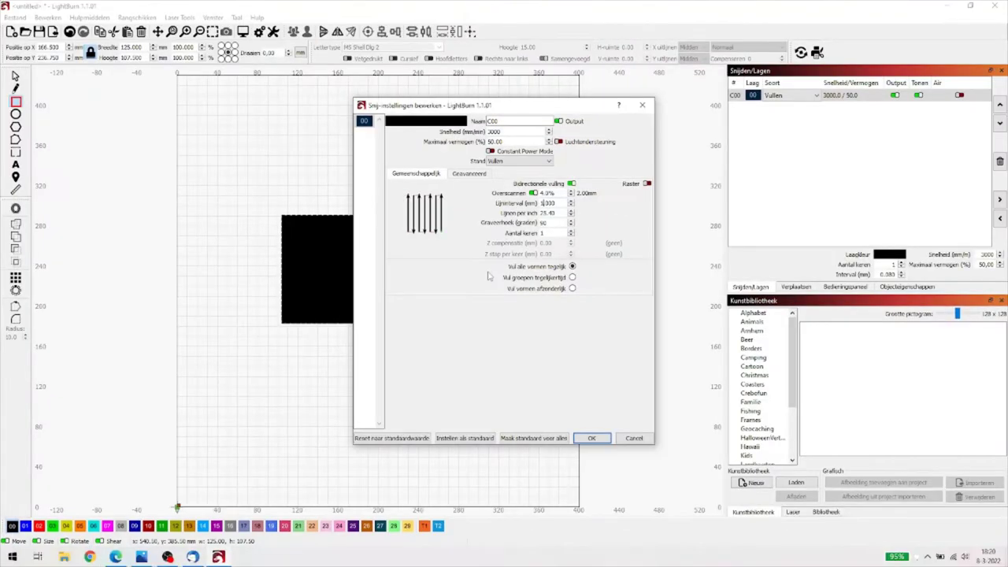
pyautogui.press('Tab')
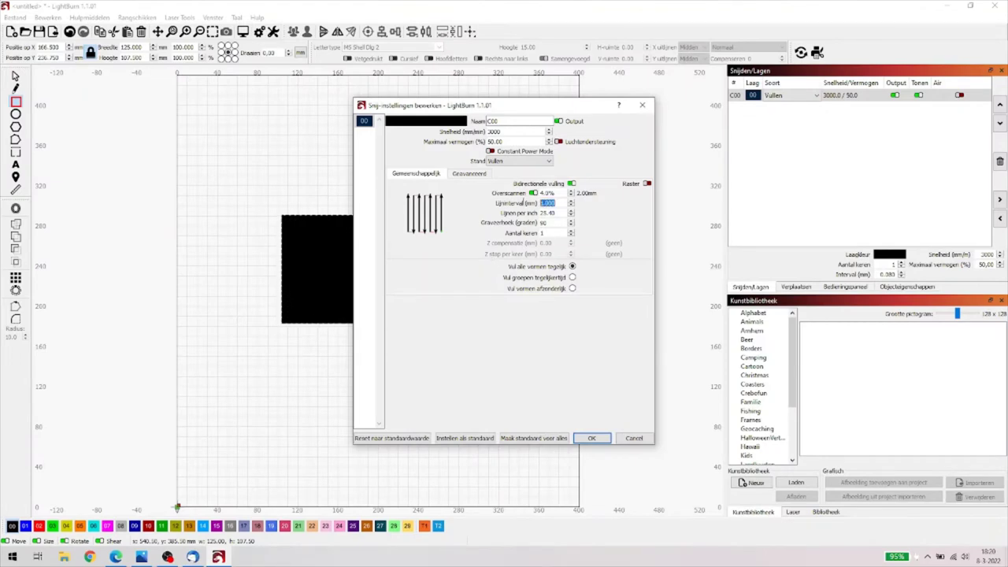
pyautogui.write('0.08')
pyautogui.press('Tab')
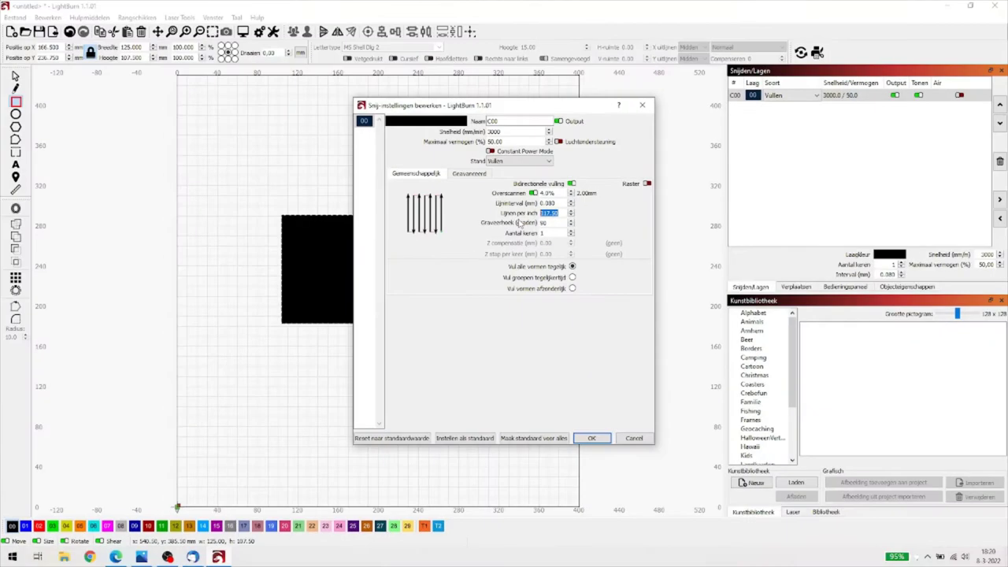
pyautogui.click(593, 438)
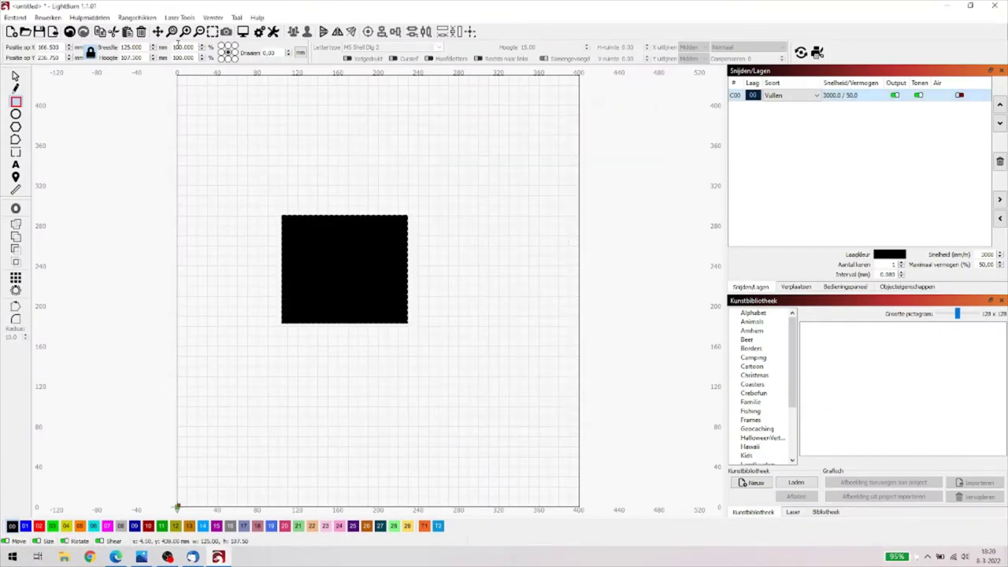
# Step: Open the Interval Test and set its speed to 1500 mm/min and its power to 30%
pyautogui.click(180, 17)
pyautogui.click(189, 38)
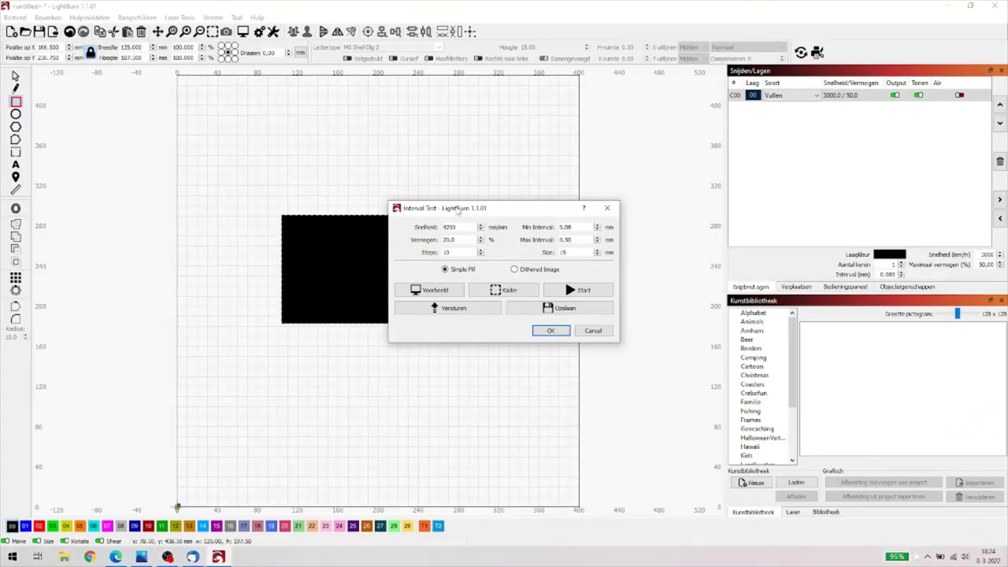
pyautogui.moveTo(455, 248); pyautogui.dragTo(411, 254)
pyautogui.write('1500')
pyautogui.moveTo(460, 240); pyautogui.dragTo(441, 242)
pyautogui.write('5')
pyautogui.press('Tab')
# Step: Set the interval test's minimum interval to 0.04 mm and its maximum interval to 0.40 mm
pyautogui.click(577, 227)
pyautogui.write('4')
pyautogui.press('BackSpace')
pyautogui.press('BackSpace')
pyautogui.write('4')
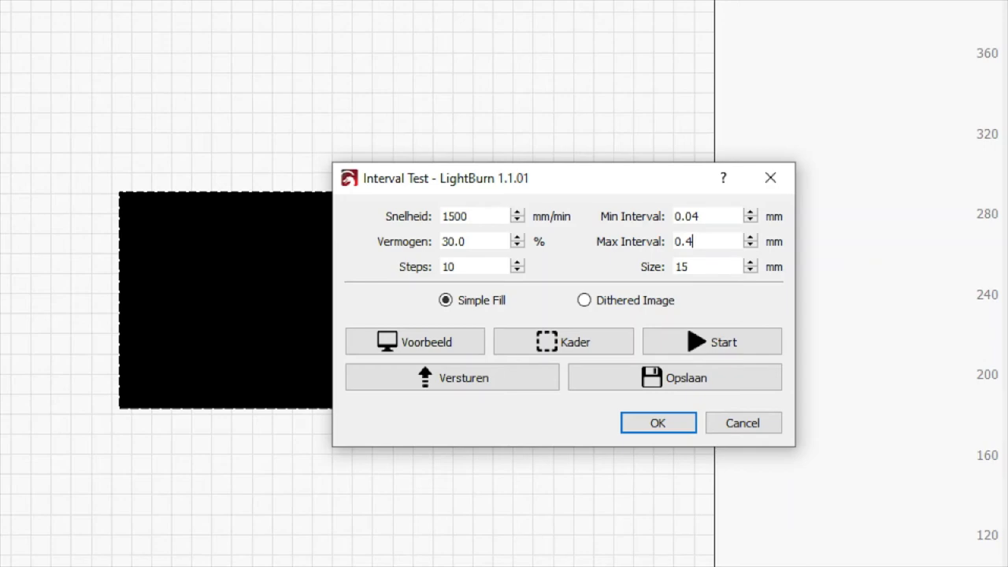
pyautogui.write('0')
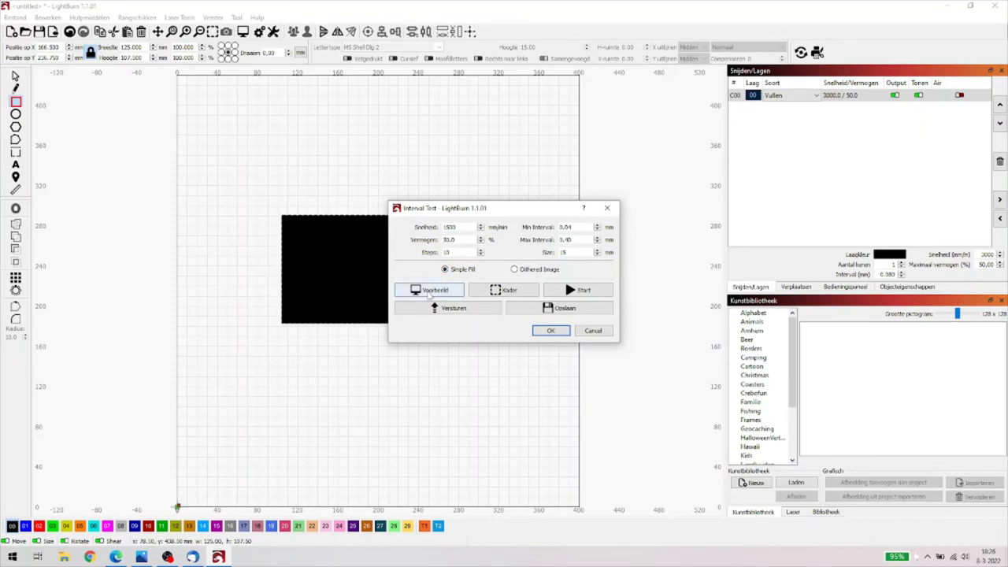
# Step: Preview the interval test pattern, close the preview and cancel the test
pyautogui.click(429, 292)
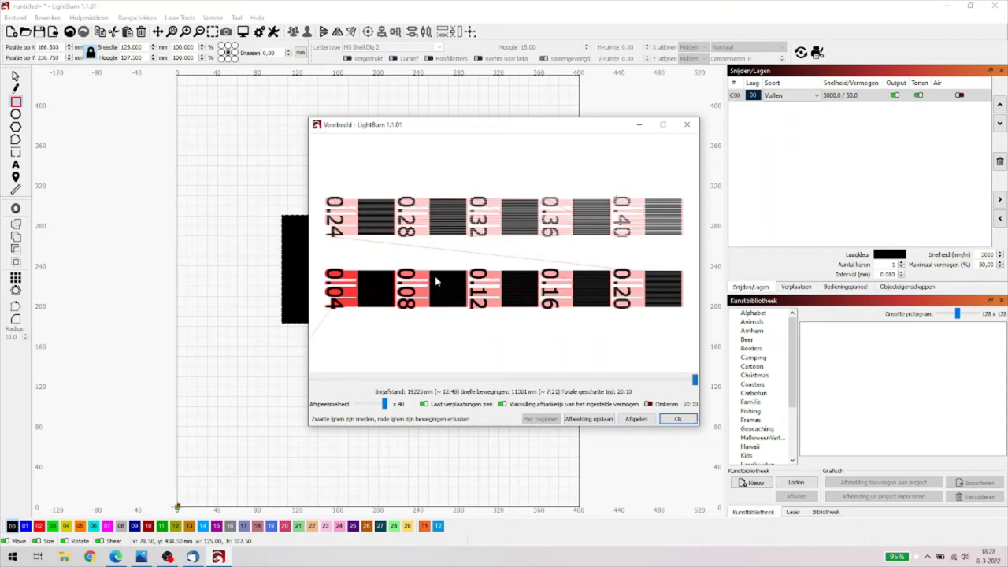
pyautogui.click(678, 420)
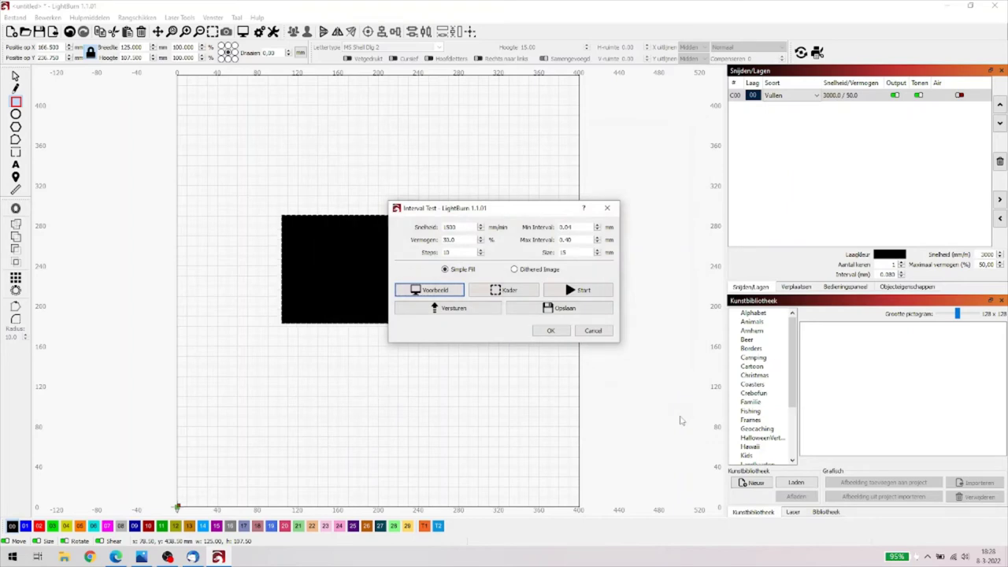
pyautogui.click(594, 330)
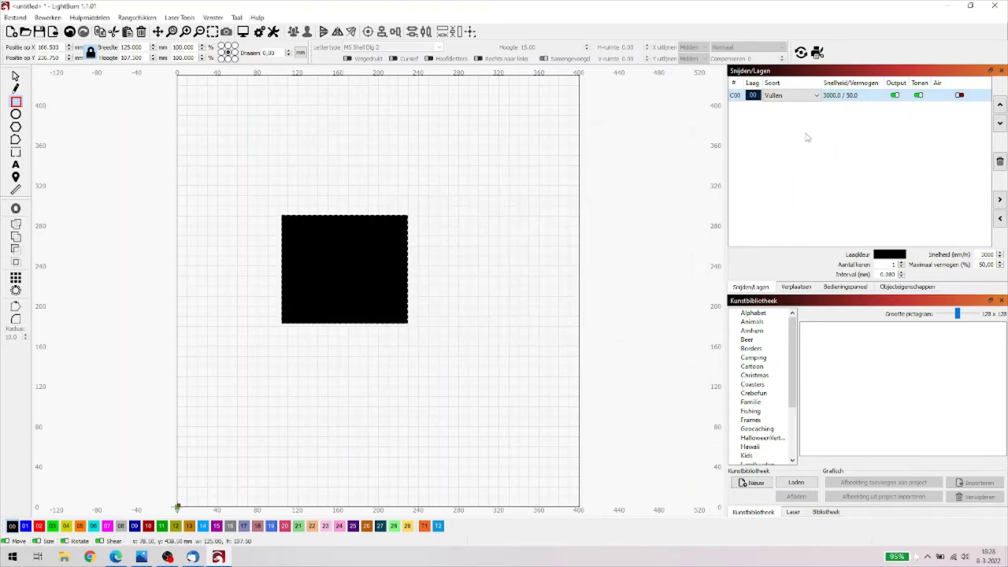
# Step: Review the fill layer's cut settings and the Interval Test's speed, power and interval settings, closing each dialog
pyautogui.doubleClick(840, 97)
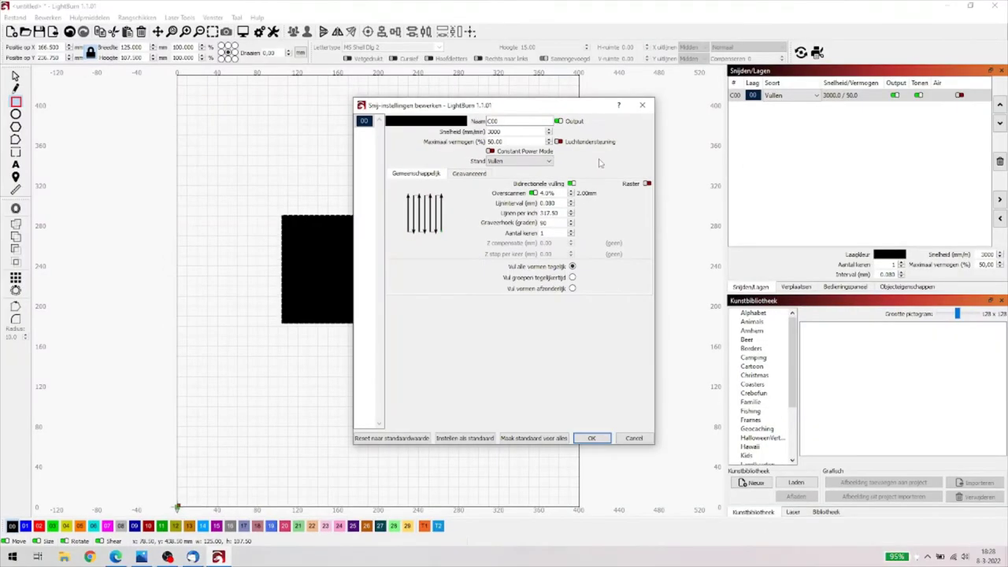
pyautogui.click(592, 438)
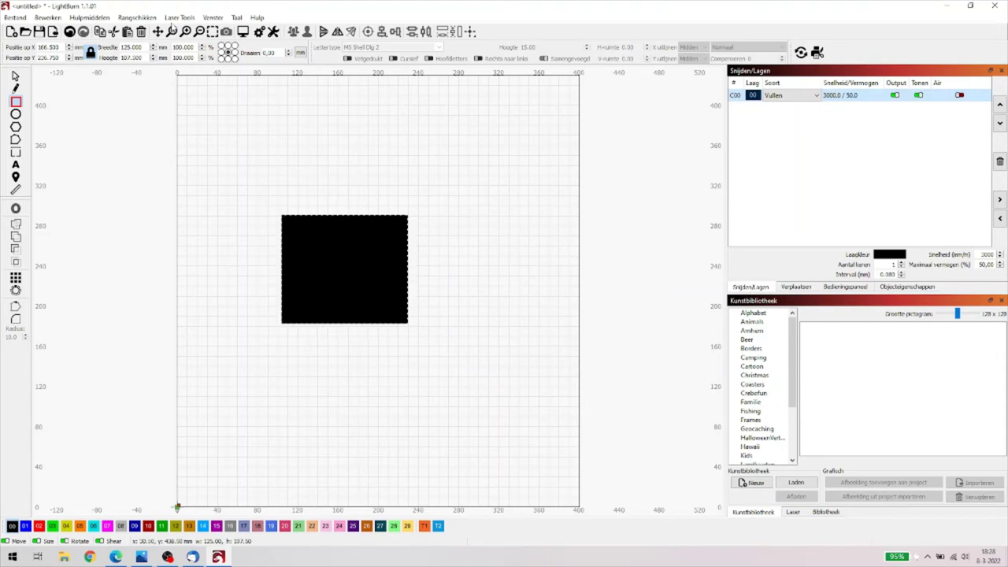
pyautogui.click(179, 18)
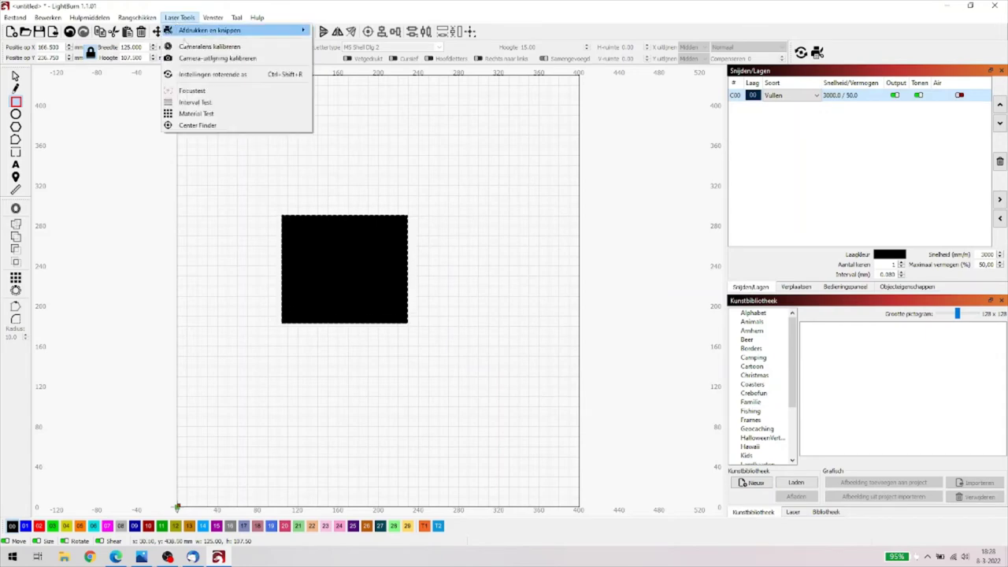
pyautogui.click(207, 102)
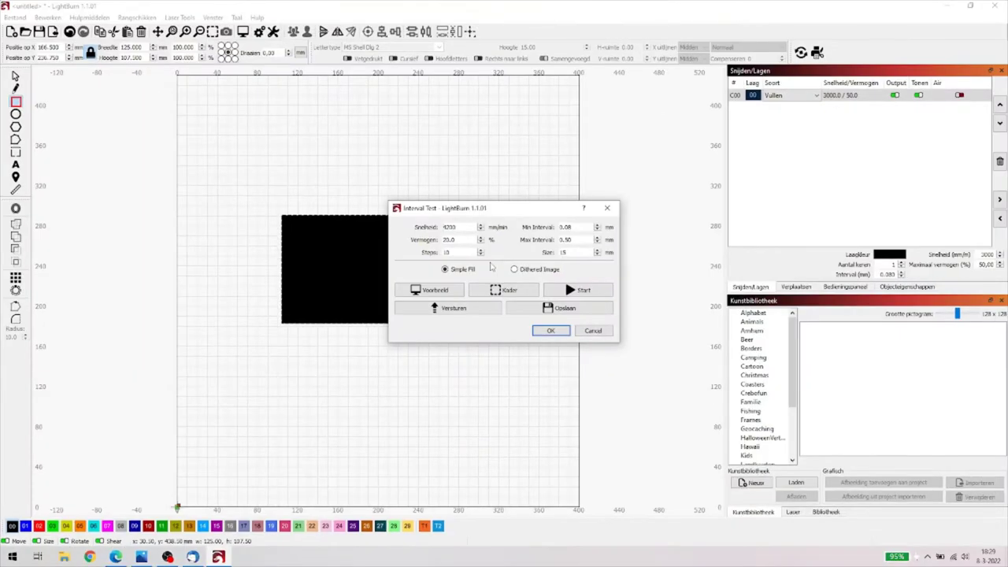
pyautogui.click(592, 331)
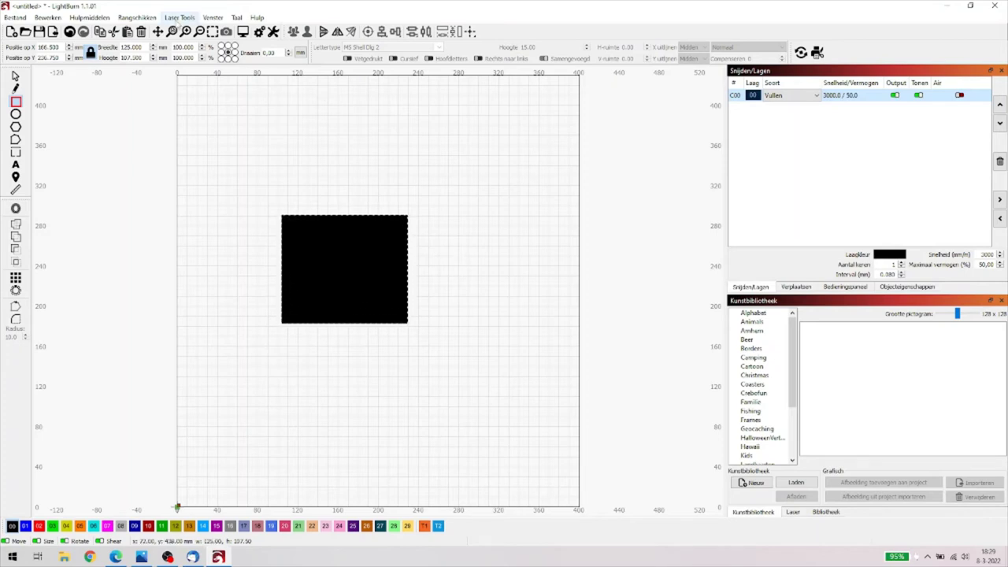
pyautogui.click(180, 17)
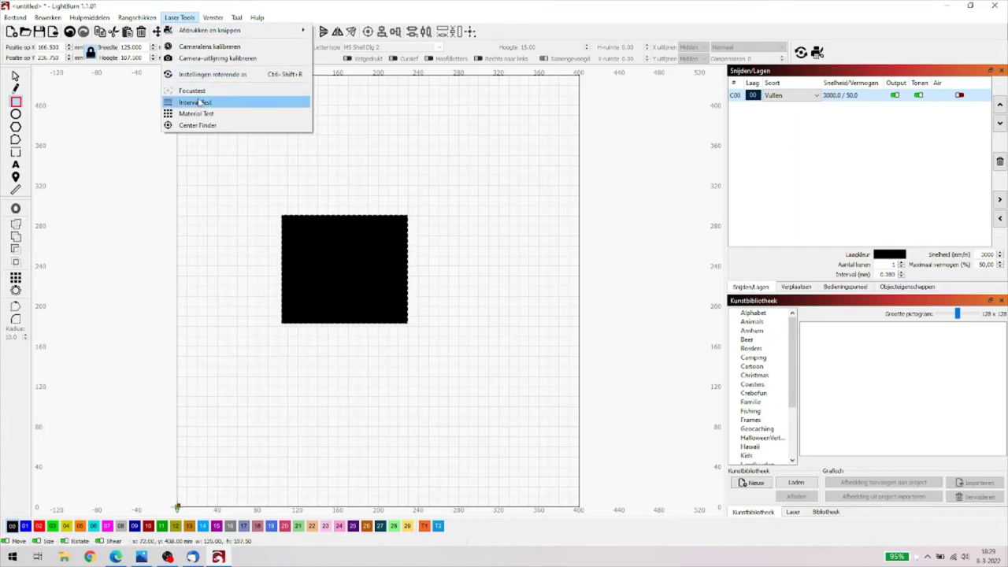
pyautogui.write('4200')
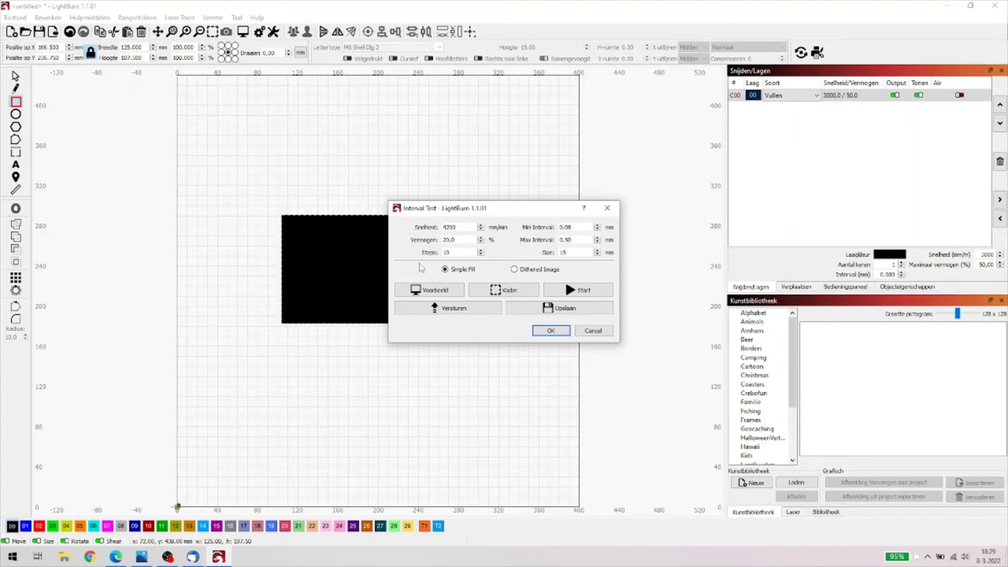
pyautogui.click(560, 330)
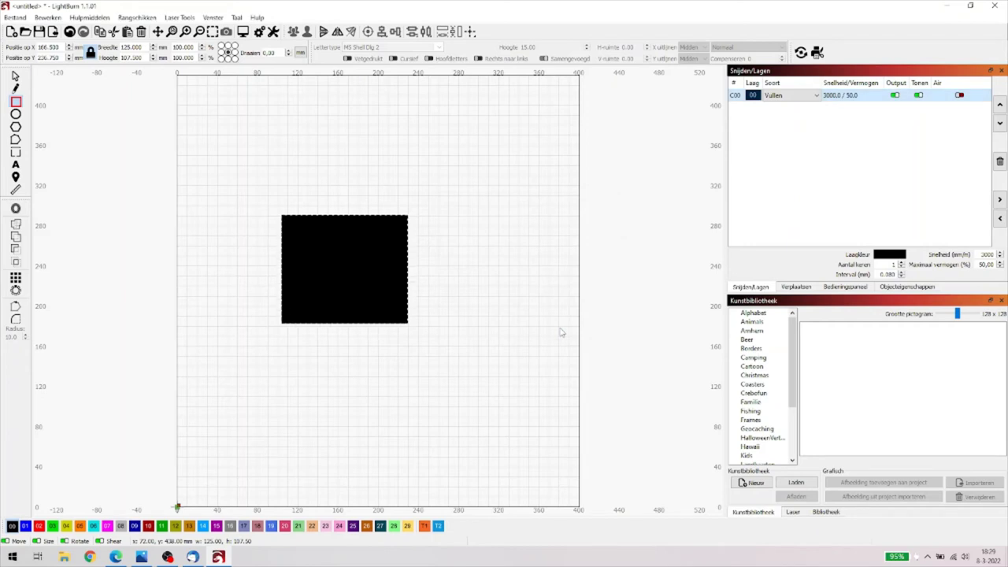
# Step: Select the filled rectangle and delete it from the work area
pyautogui.moveTo(262, 181); pyautogui.dragTo(463, 346)
pyautogui.press('Delete')
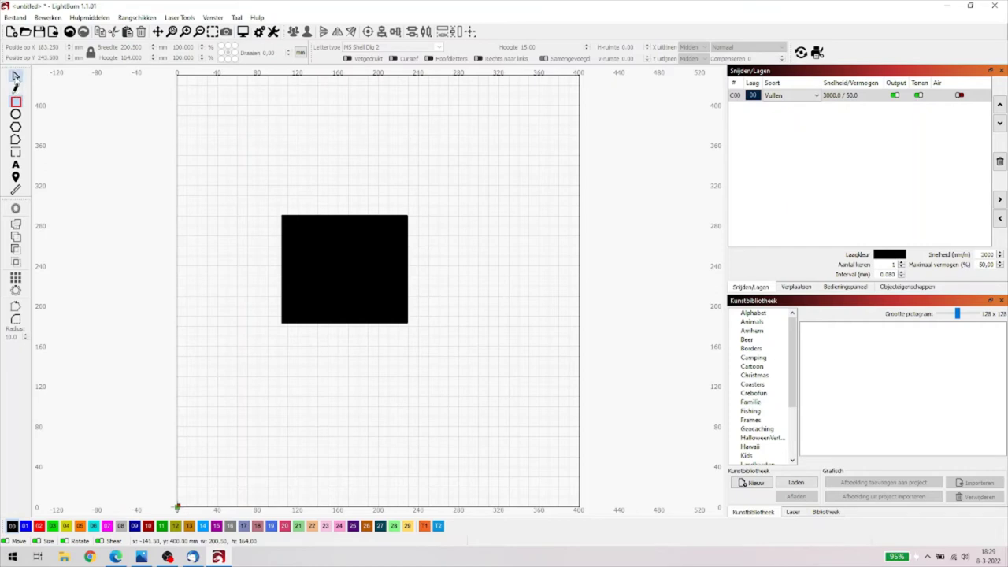
pyautogui.click(16, 75)
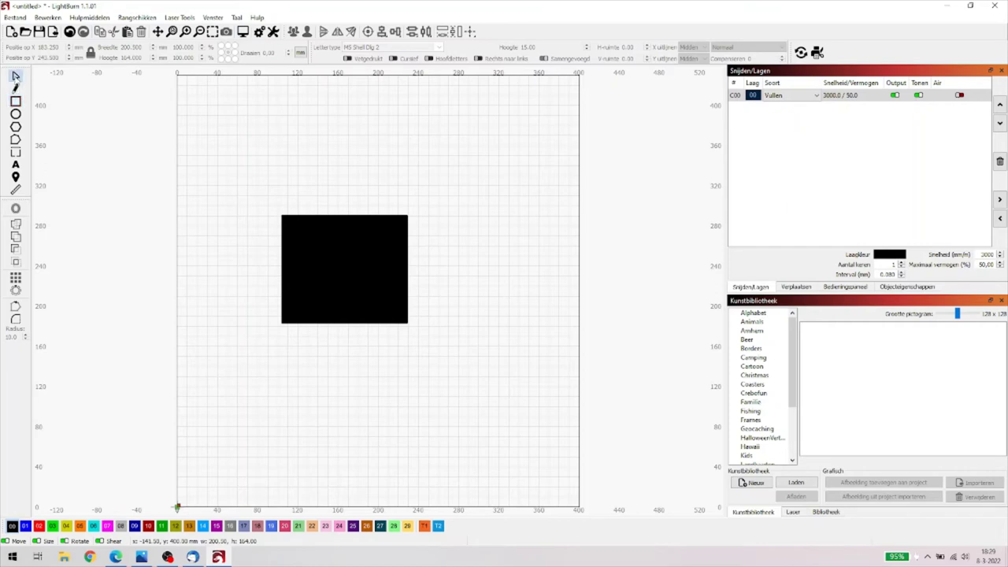
pyautogui.click(288, 219)
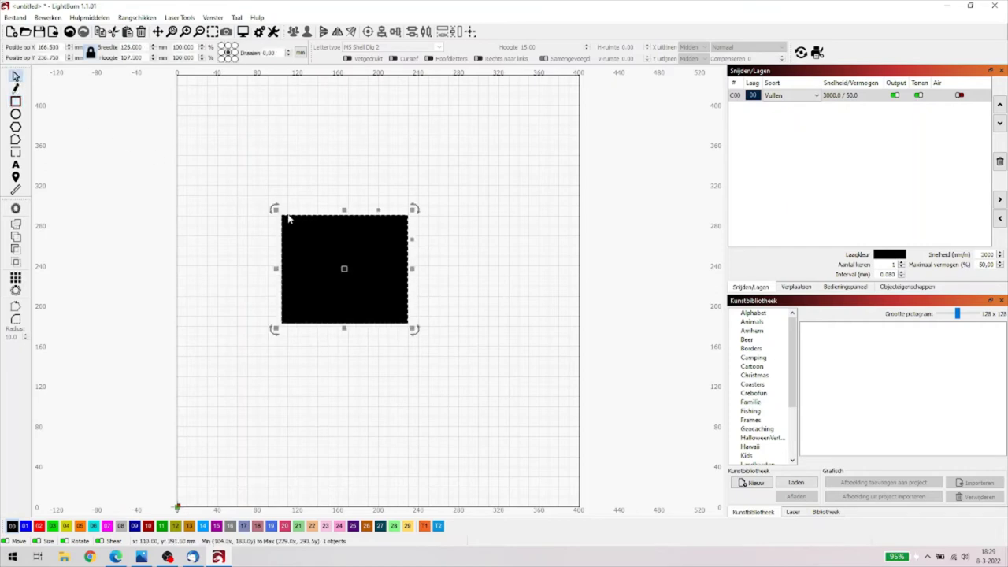
pyautogui.press('Delete')
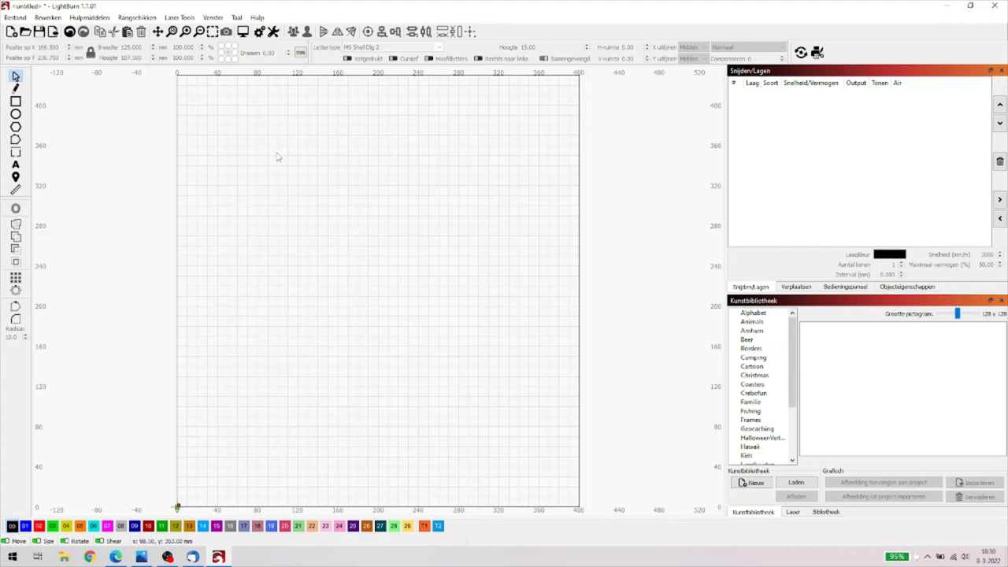
# Step: Open the Material Test generator and preview its speed and power grid with traversal moves hidden
pyautogui.click(176, 17)
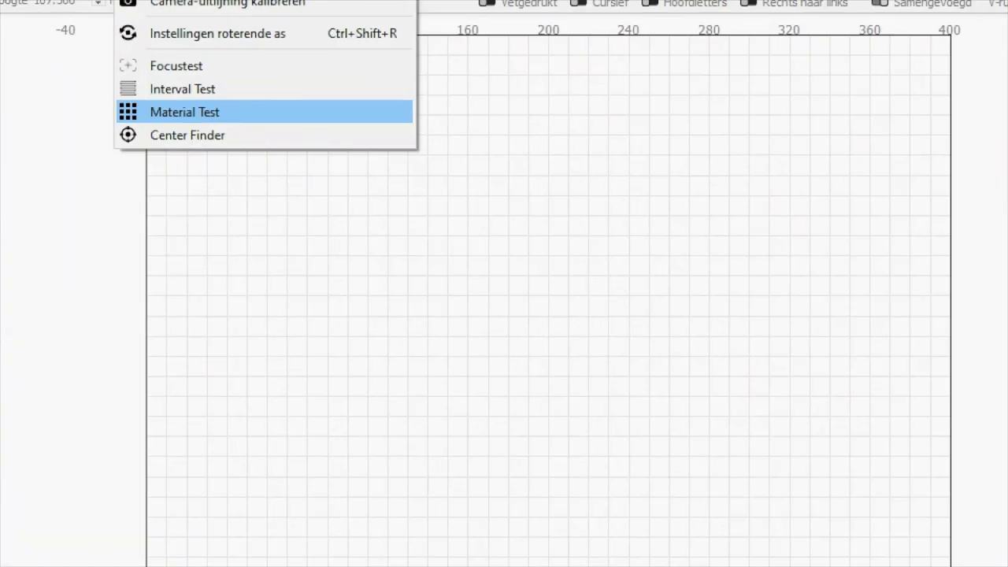
pyautogui.press('Escape')
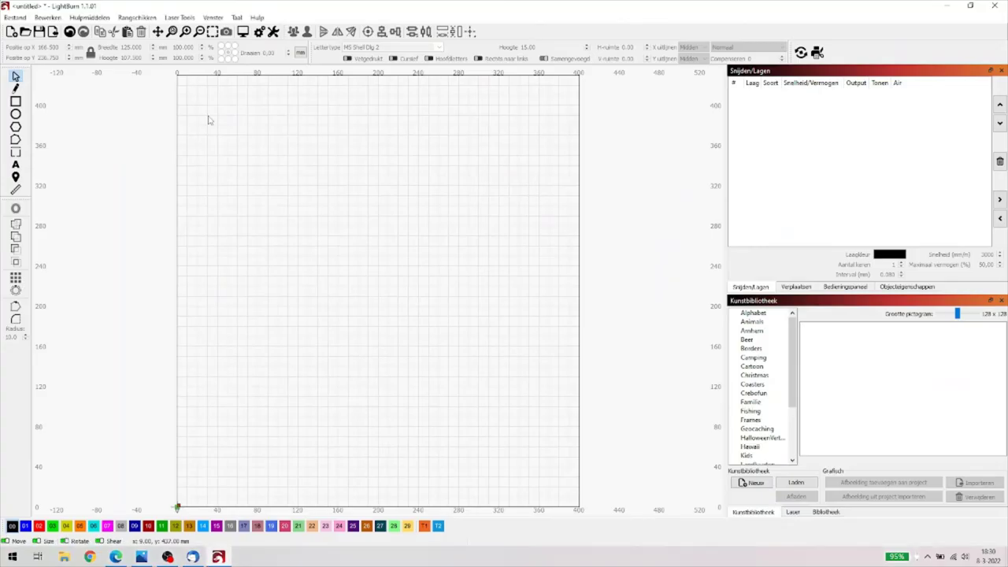
pyautogui.click(189, 18)
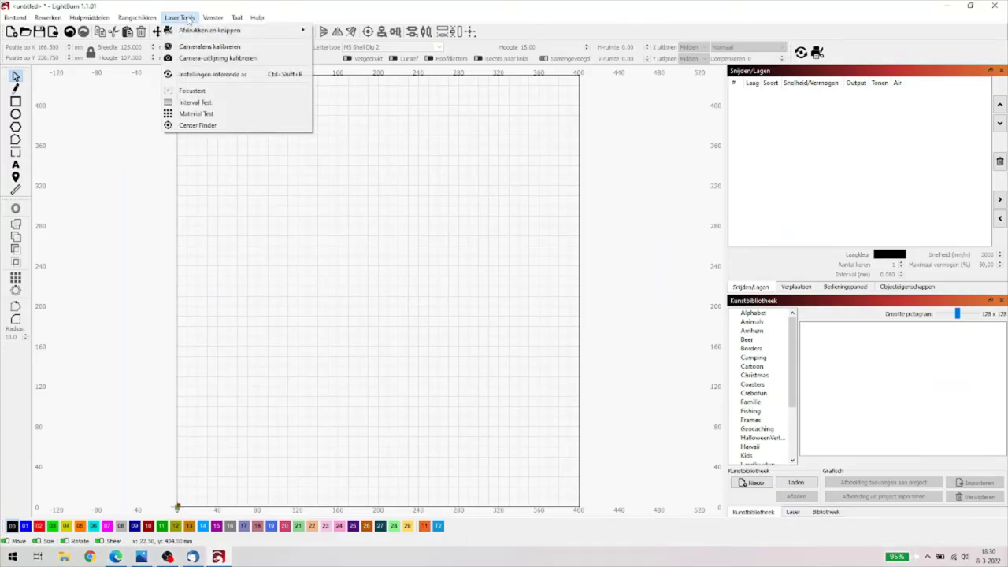
pyautogui.click(211, 115)
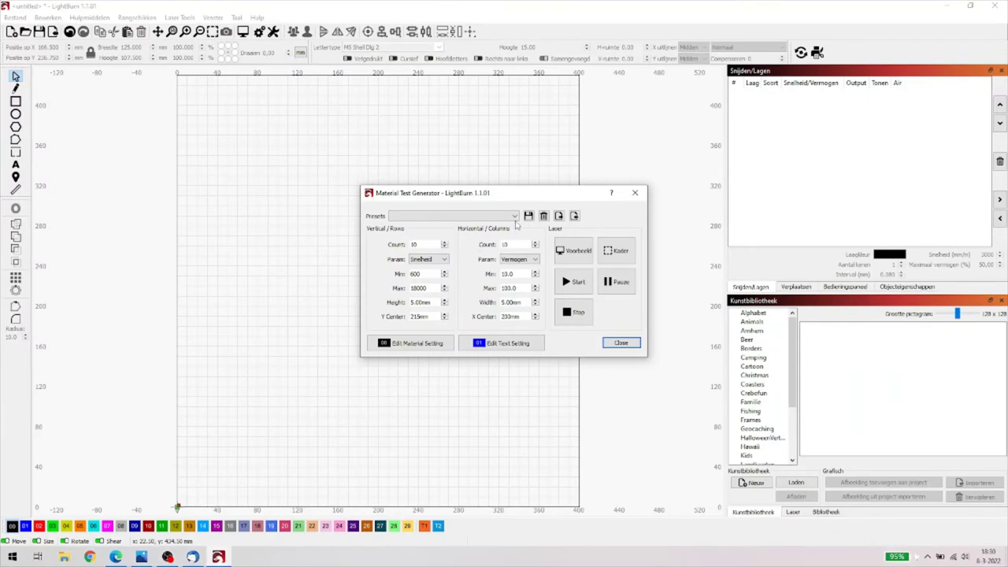
pyautogui.click(516, 220)
pyautogui.click(579, 251)
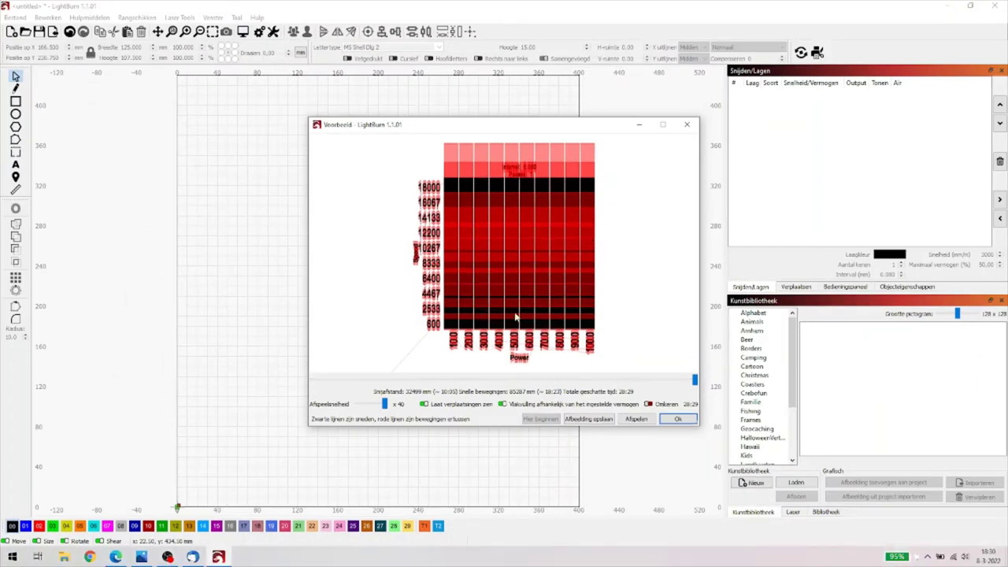
pyautogui.click(424, 404)
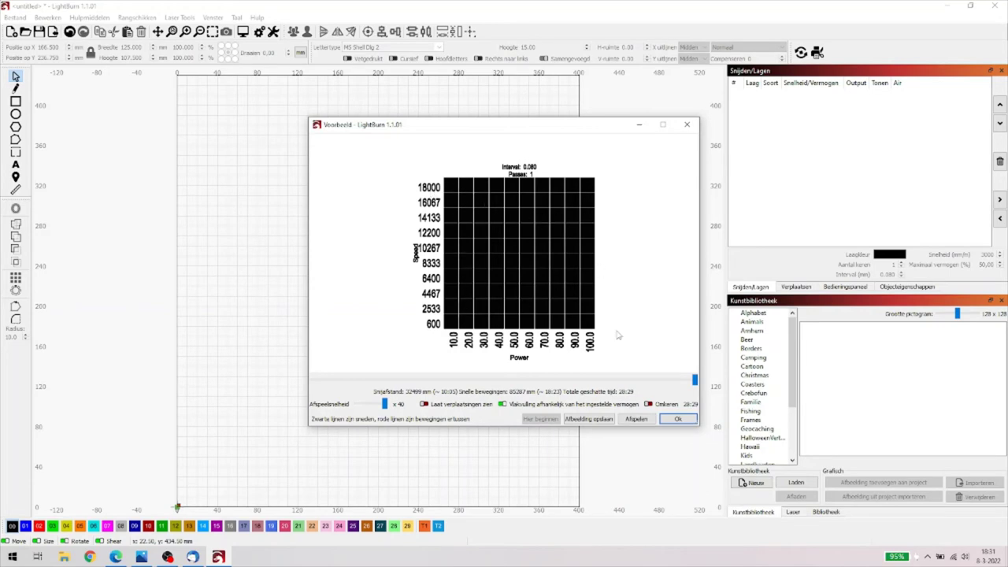
# Step: Close the preview and set the test rows' maximum speed to 6000
pyautogui.click(676, 418)
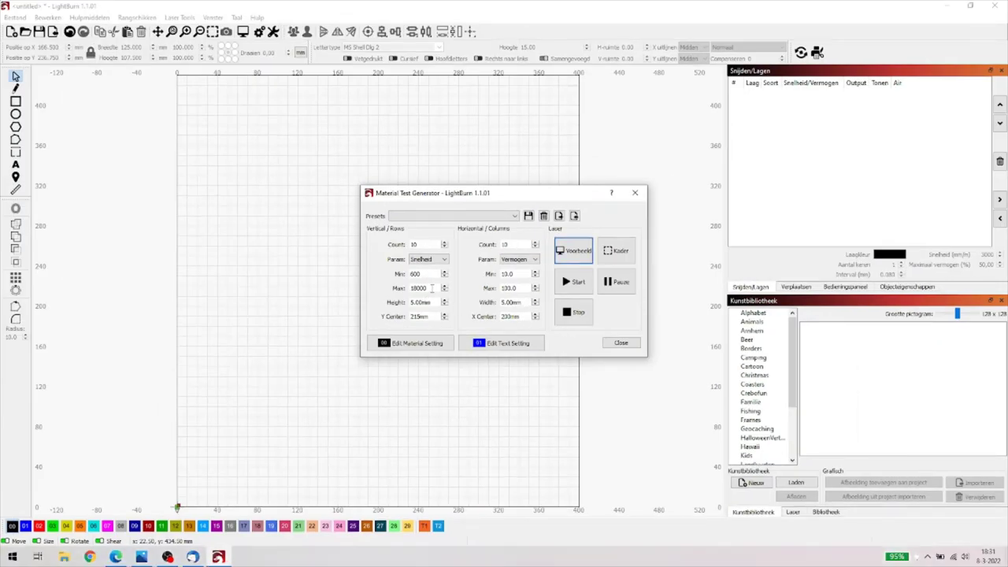
pyautogui.moveTo(432, 288); pyautogui.dragTo(375, 290)
pyautogui.write('6000')
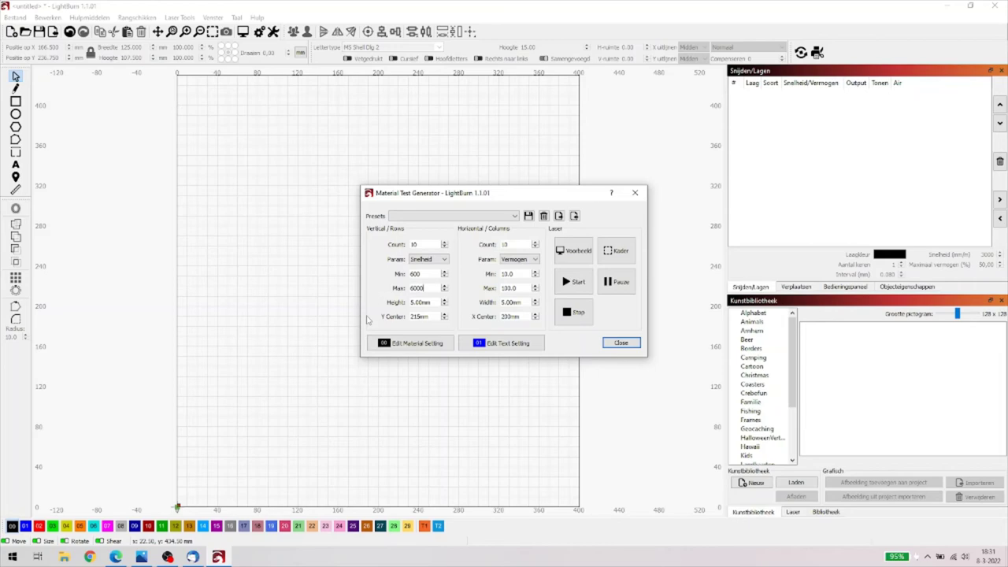
pyautogui.press('Tab')
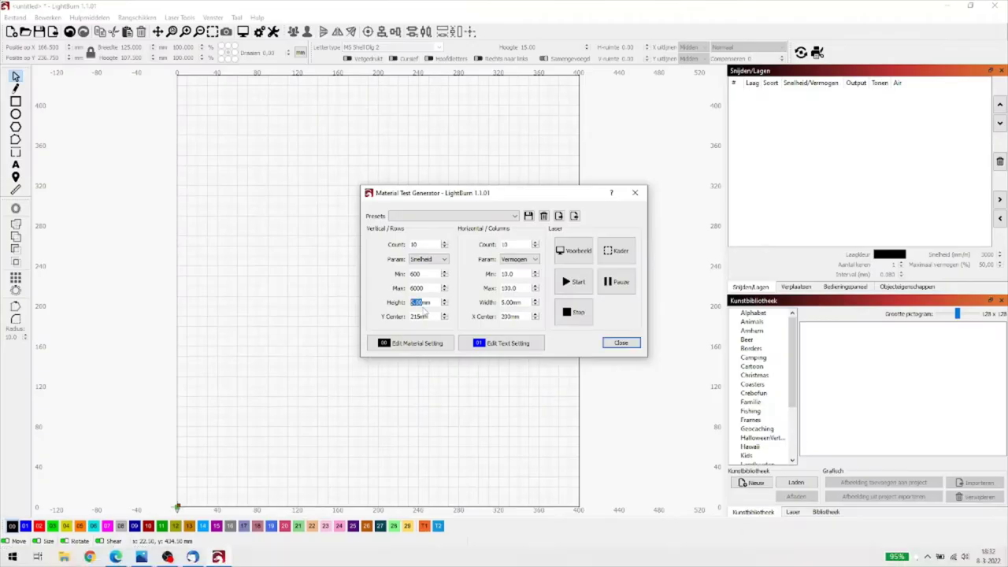
# Step: Set the test columns' power range from 5 to 50 and preview the resulting grid
pyautogui.doubleClick(510, 274)
pyautogui.write('5')
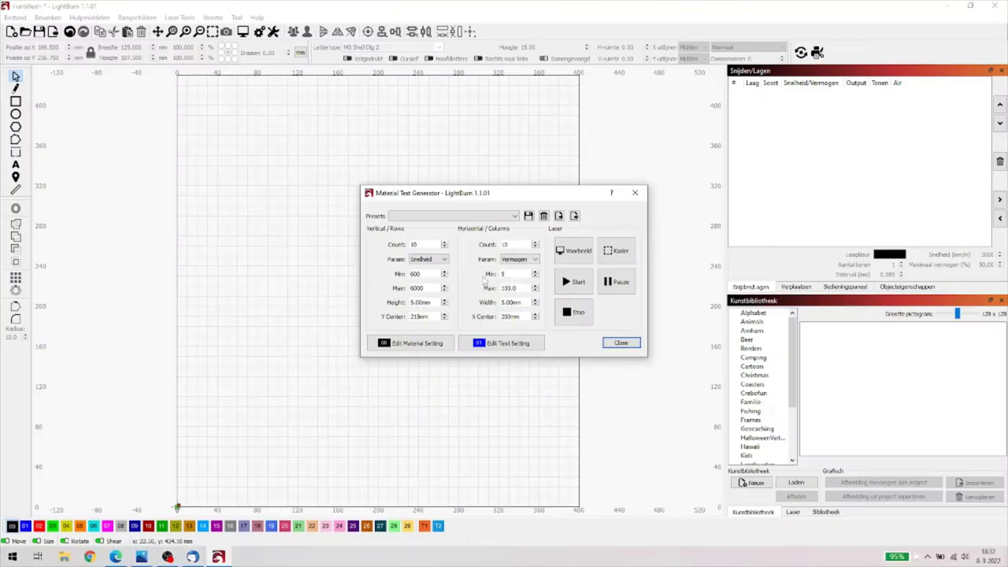
pyautogui.doubleClick(523, 288)
pyautogui.write('5')
pyautogui.press('Tab')
pyautogui.click(580, 253)
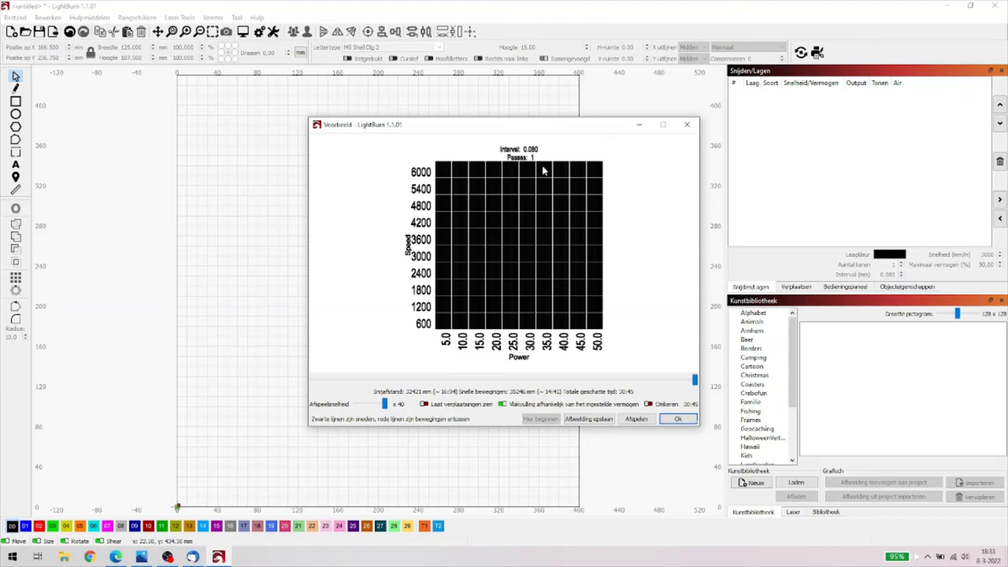
pyautogui.click(678, 420)
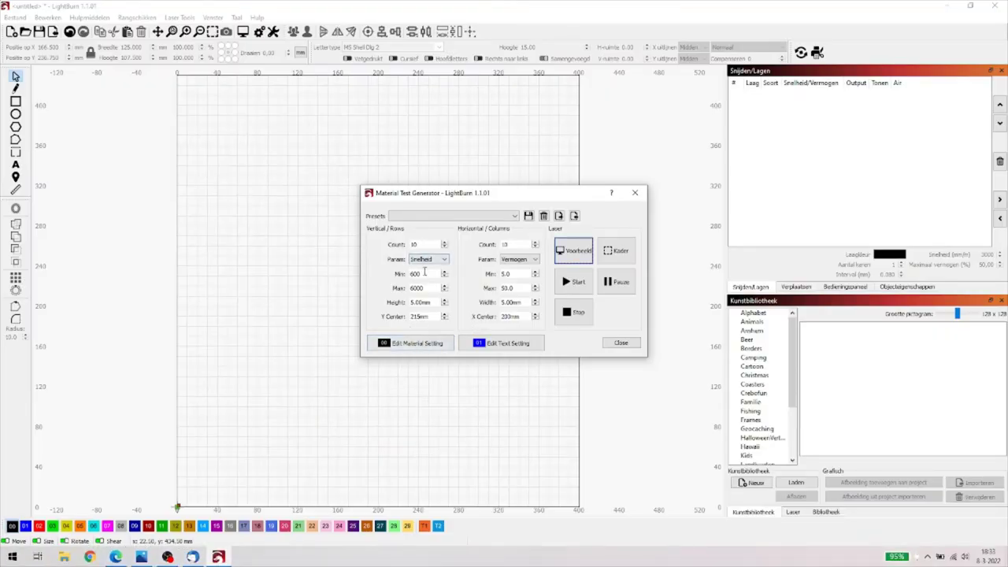
# Step: Review the generator's material and text cut settings, and check the test grid in the preview
pyautogui.click(420, 343)
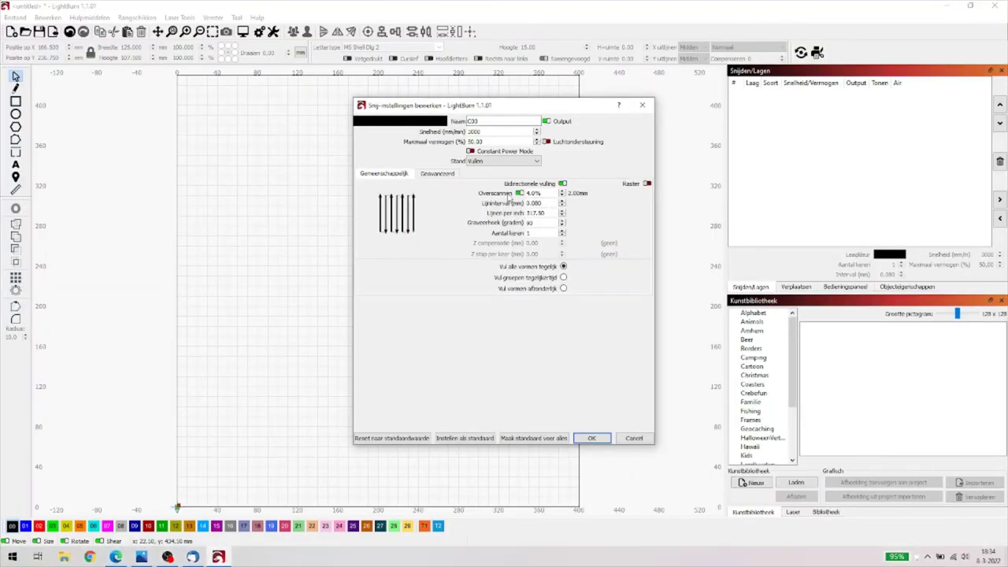
pyautogui.click(598, 443)
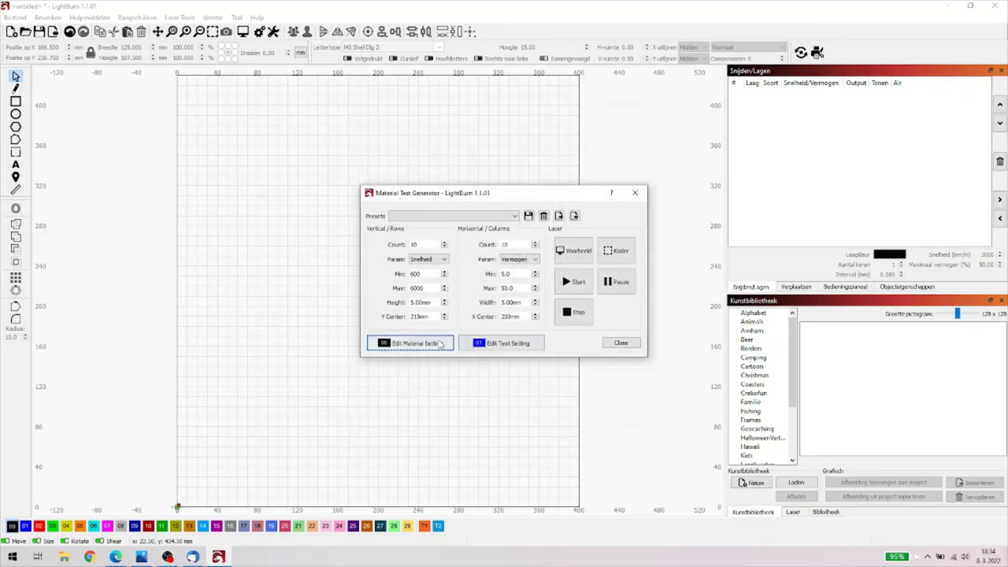
pyautogui.click(508, 350)
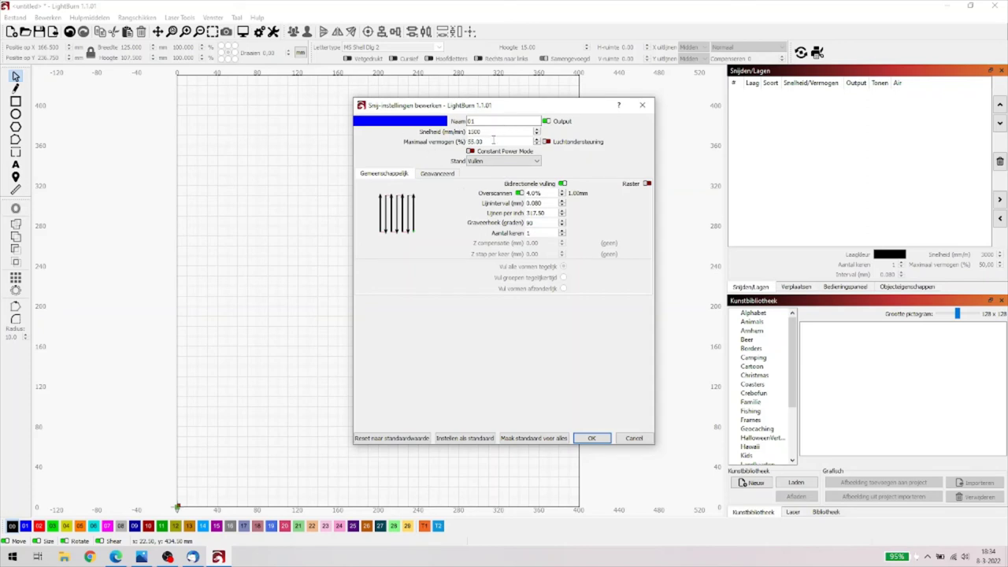
pyautogui.click(594, 439)
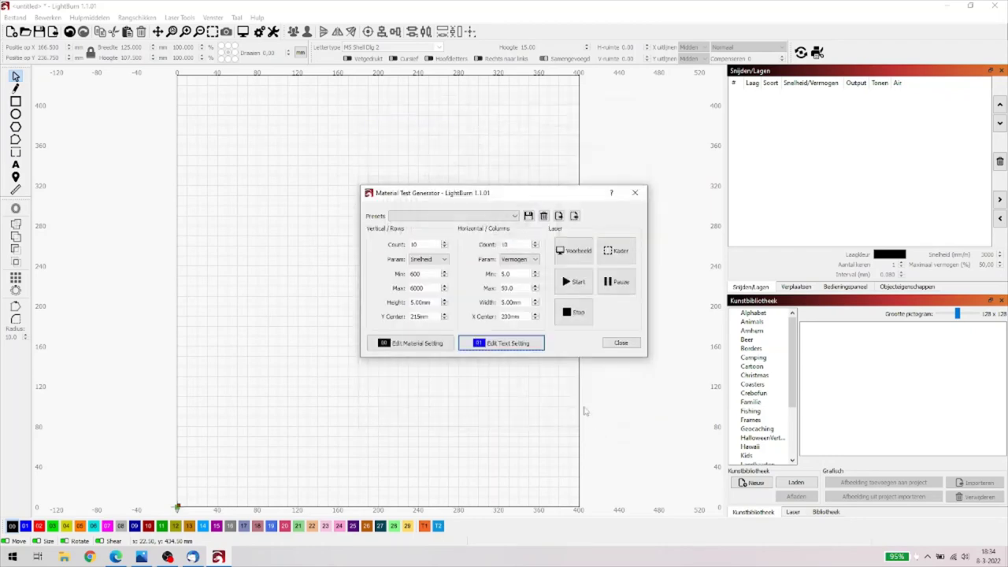
pyautogui.click(571, 253)
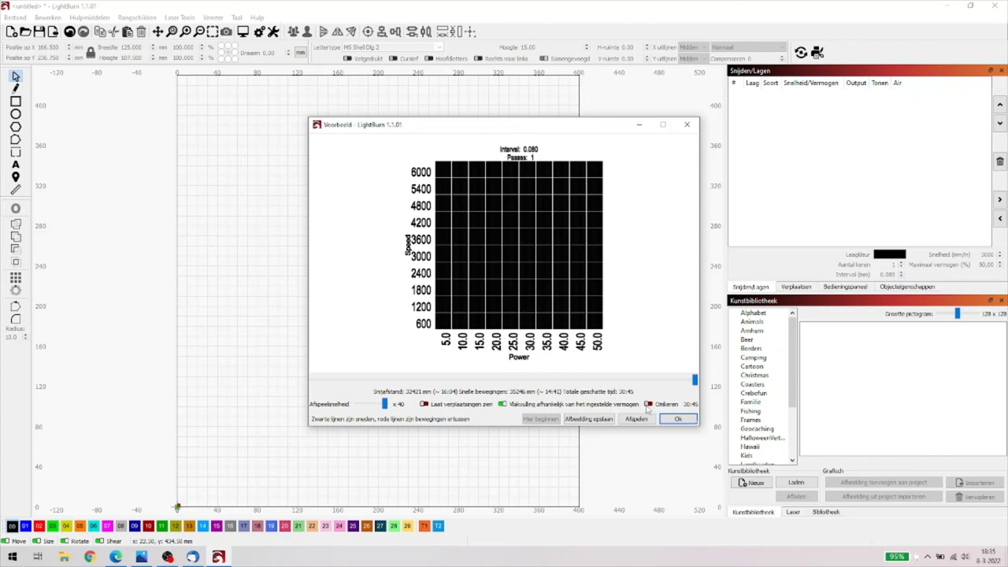
pyautogui.click(675, 418)
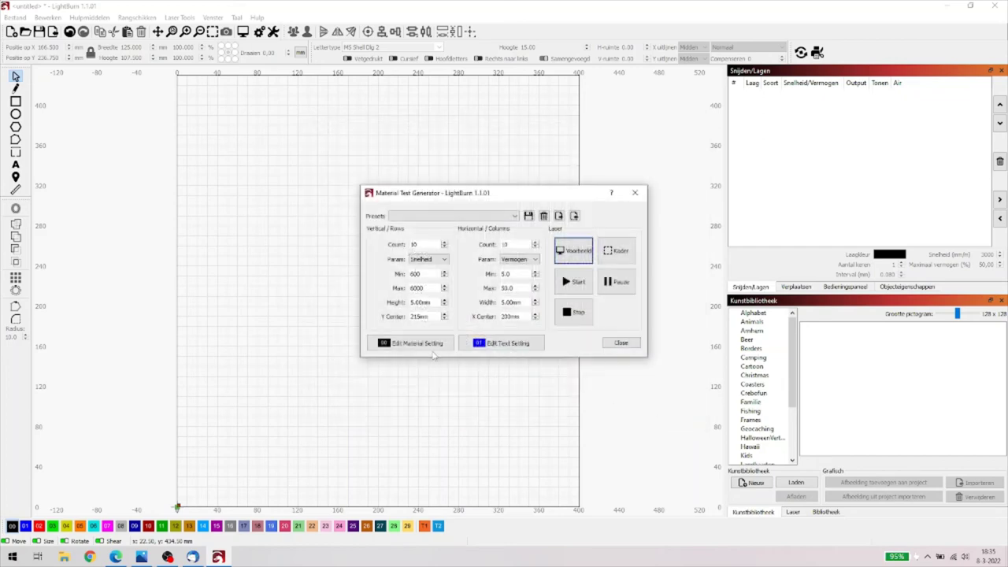
# Step: Check the name, speed and power in the material cut settings and close the Material Test generator
pyautogui.click(417, 348)
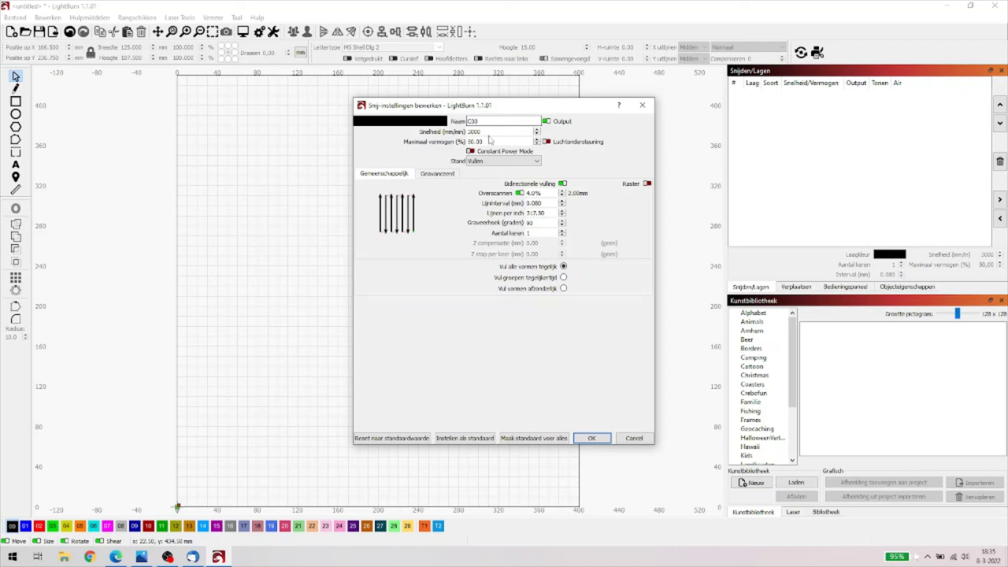
pyautogui.doubleClick(472, 121)
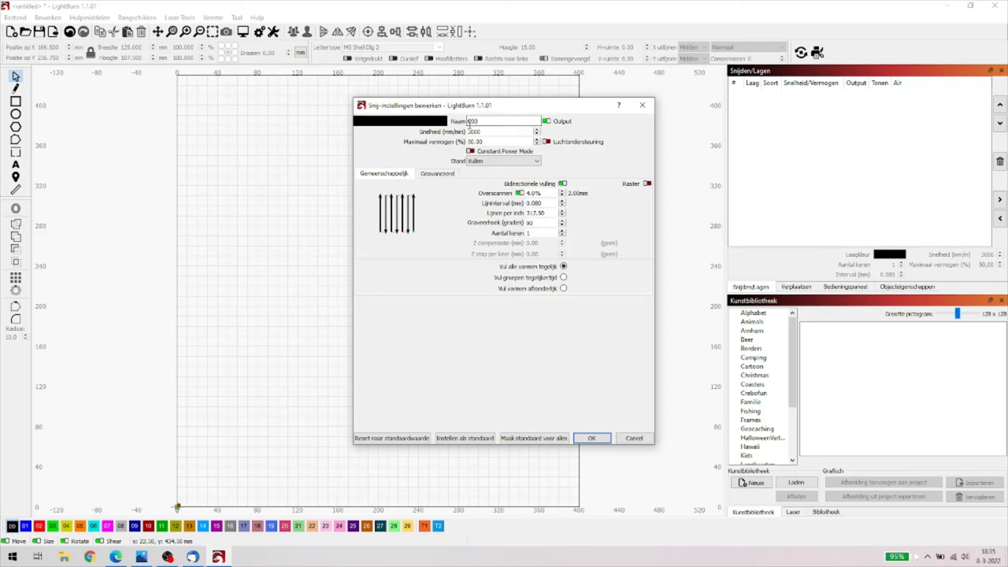
pyautogui.click(592, 438)
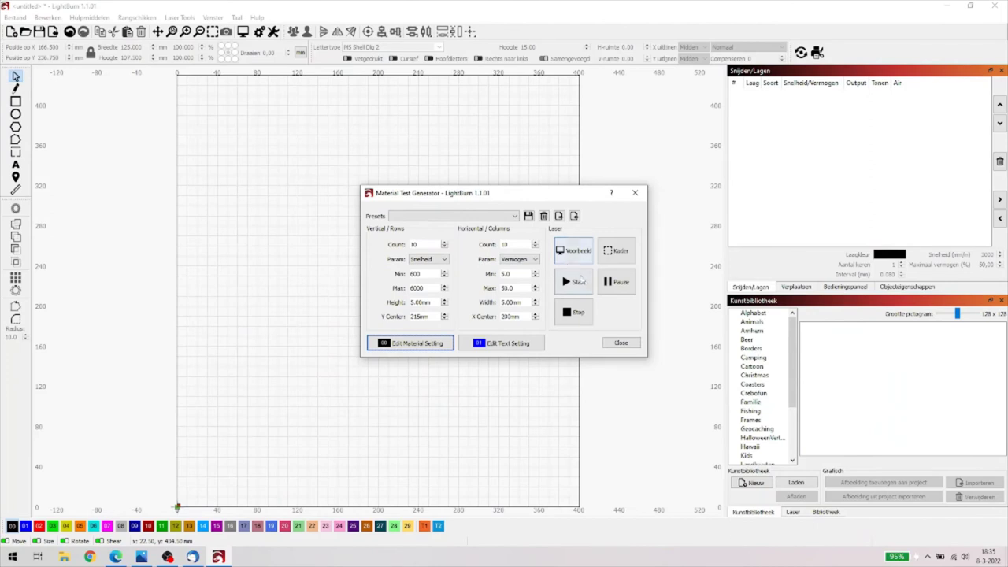
pyautogui.click(622, 344)
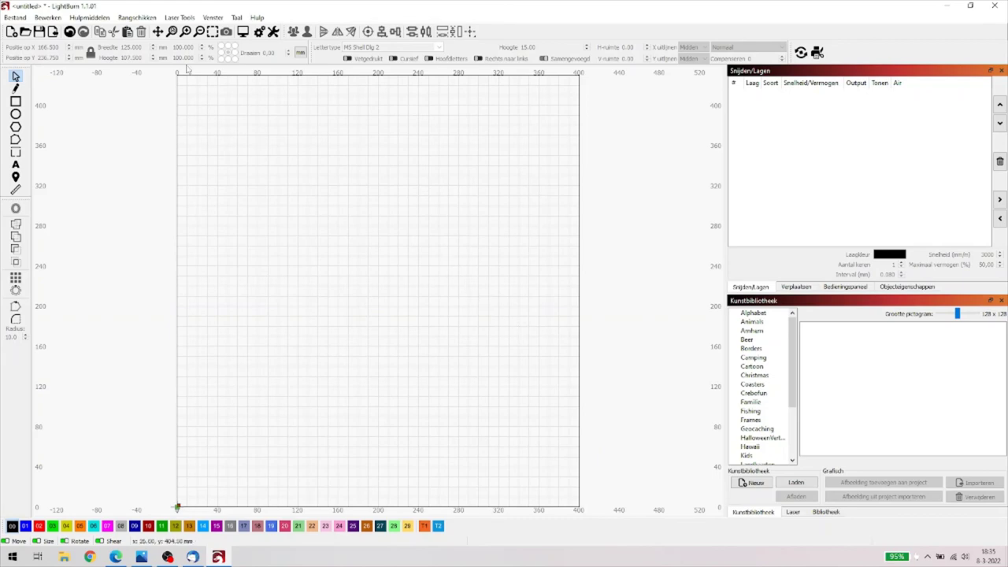
# Step: Open the Center Finder and reposition its dialog clear of the laser movement controls
pyautogui.click(178, 17)
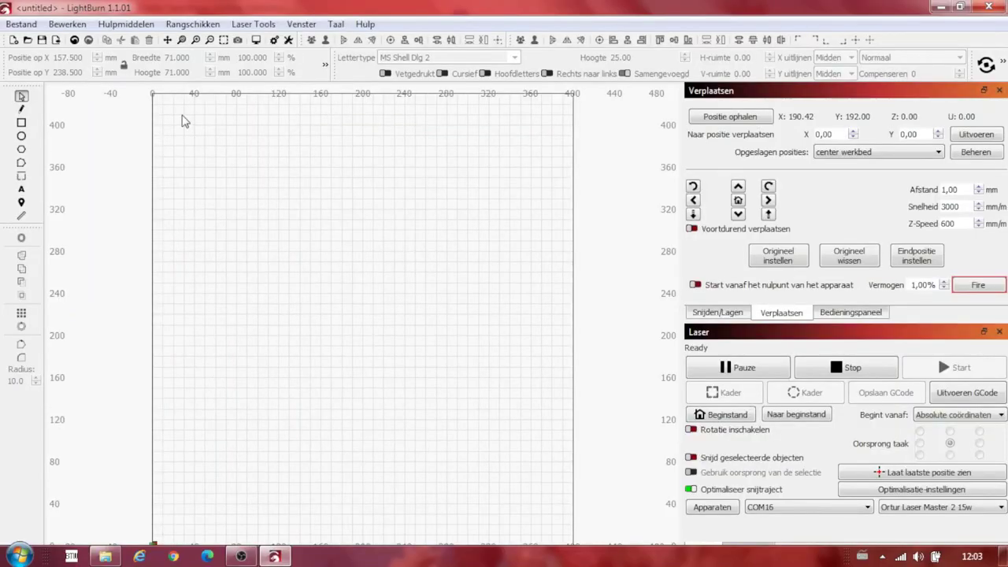
pyautogui.click(250, 23)
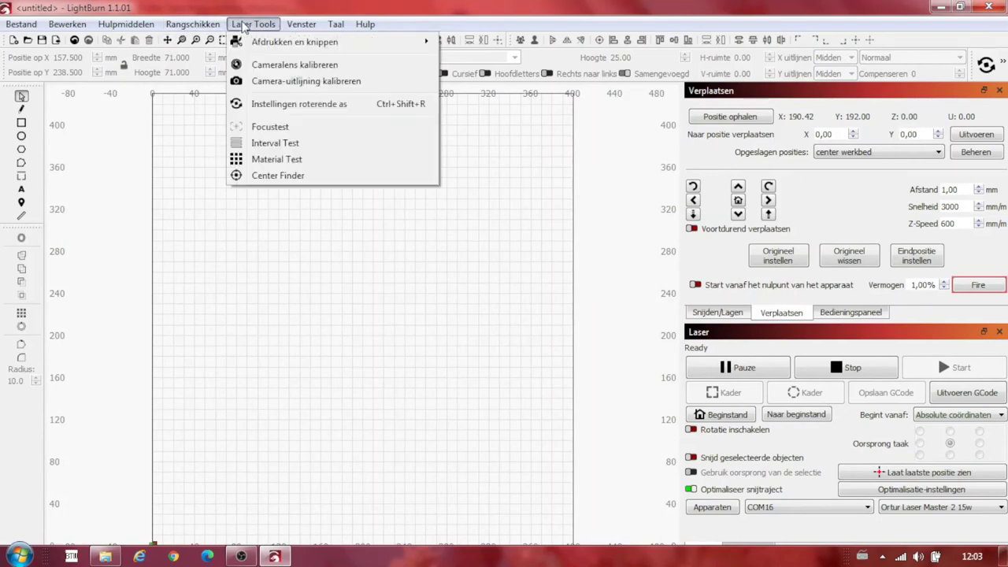
pyautogui.click(277, 176)
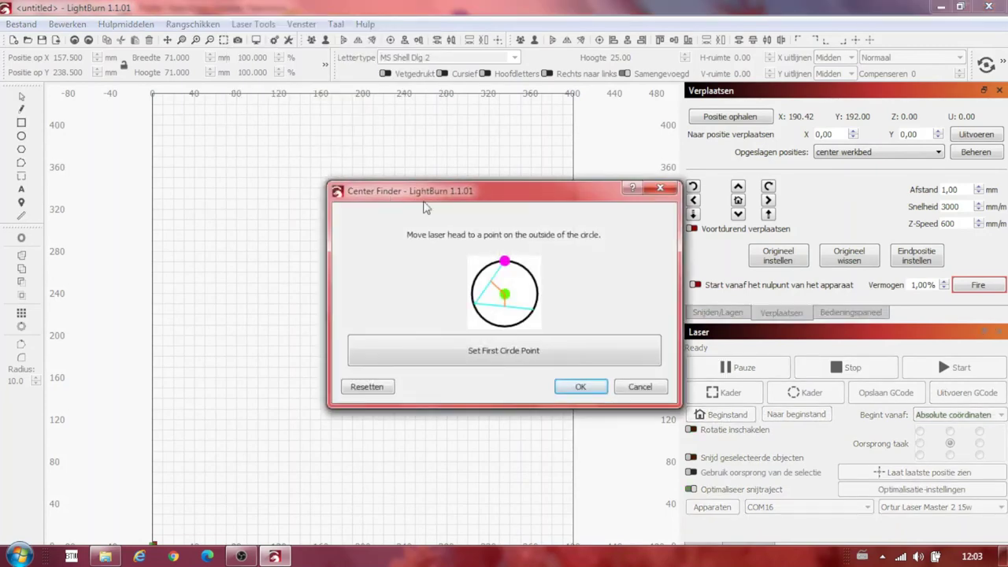
pyautogui.moveTo(534, 199); pyautogui.dragTo(521, 197)
pyautogui.moveTo(411, 186); pyautogui.dragTo(404, 186)
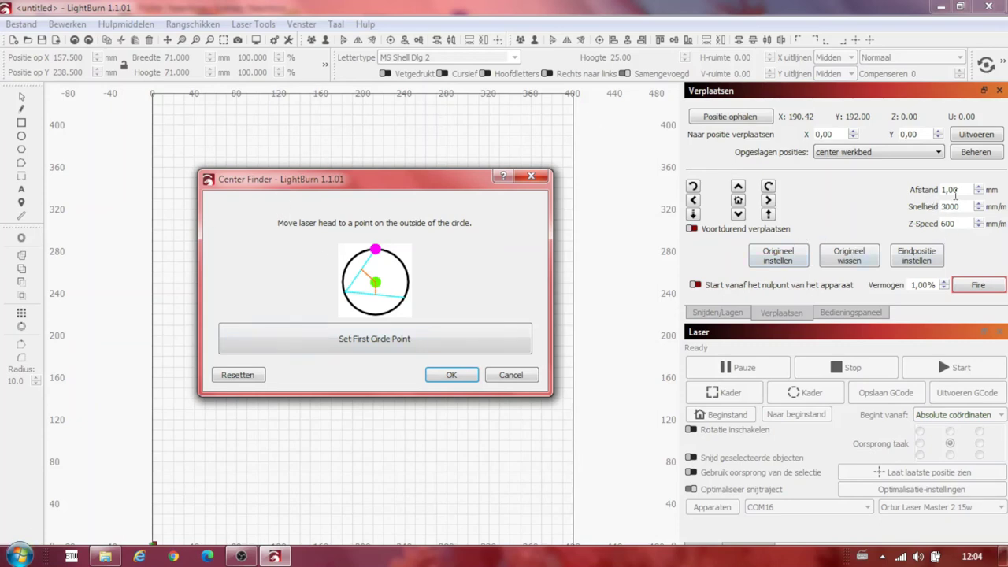
# Step: Set the jog distance to 10 mm and move the laser head to X 90, Y 60
pyautogui.moveTo(961, 192); pyautogui.dragTo(940, 195)
pyautogui.write('1')
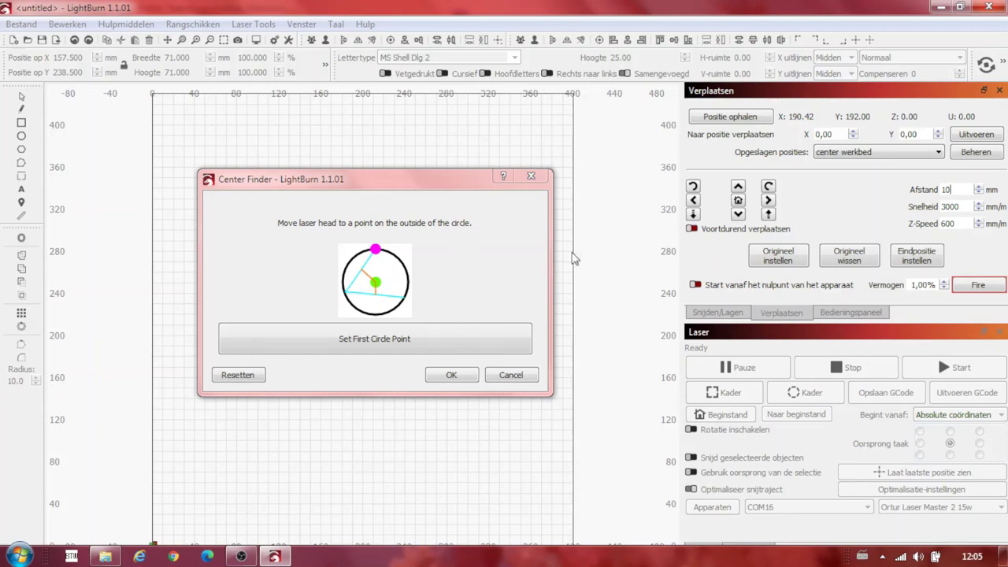
pyautogui.click(738, 187)
pyautogui.click(738, 187)
pyautogui.click(738, 188)
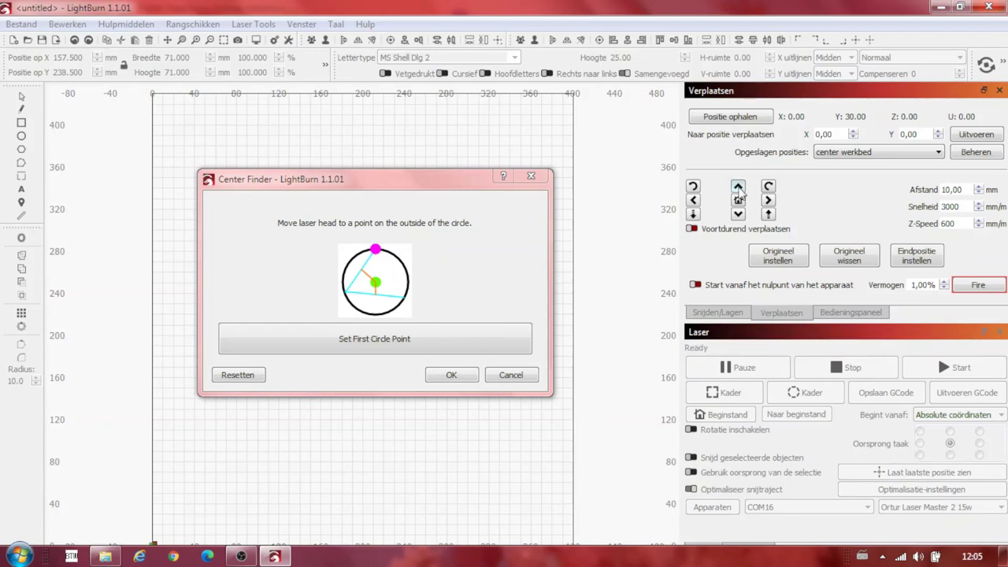
pyautogui.click(738, 187)
pyautogui.click(738, 187)
pyautogui.click(738, 188)
pyautogui.click(768, 200)
pyautogui.click(768, 201)
pyautogui.click(768, 200)
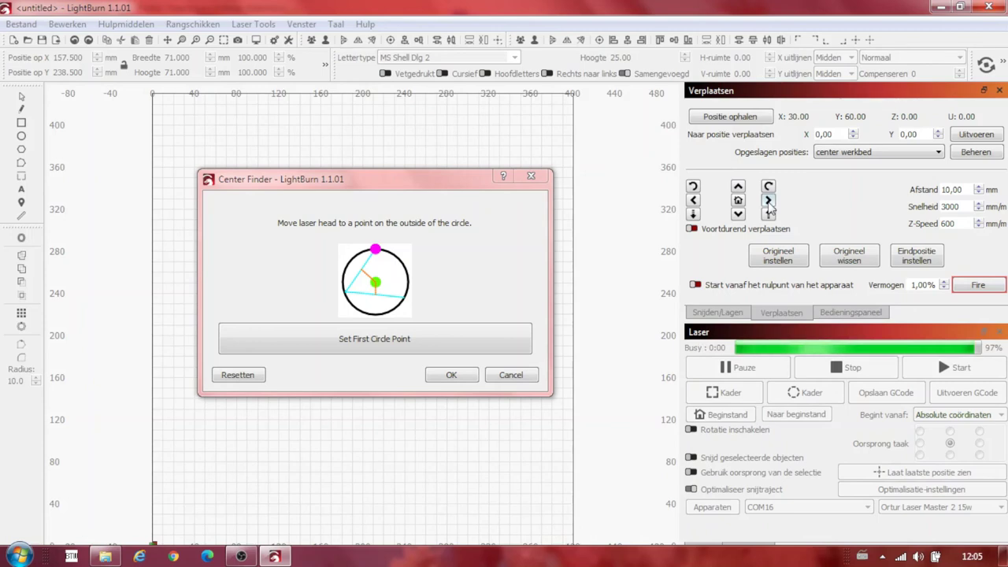
pyautogui.click(768, 200)
pyautogui.click(768, 201)
pyautogui.click(768, 201)
pyautogui.click(768, 201)
pyautogui.click(768, 201)
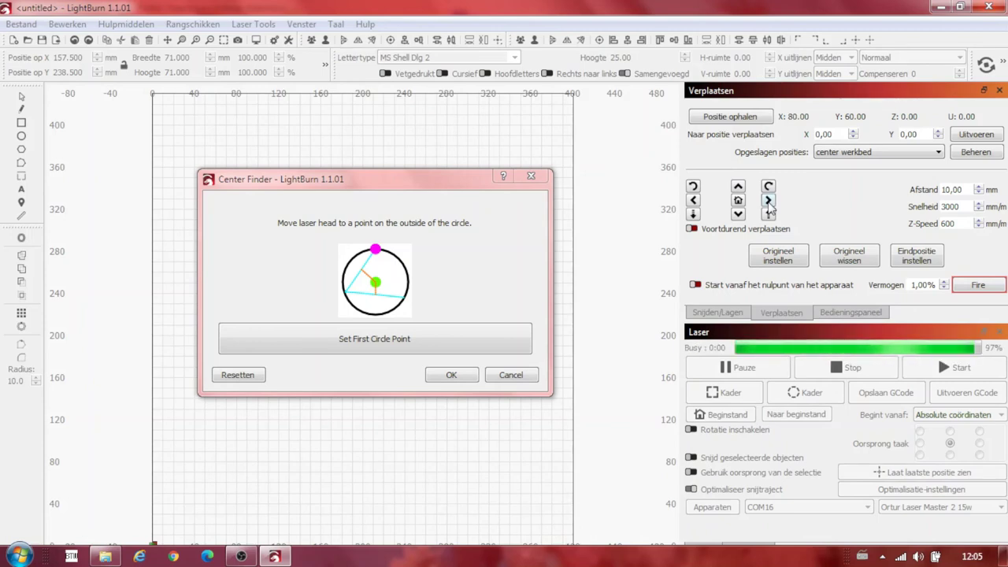
# Step: Fire the laser at 1% power and jog the head to X 170, Y 110
pyautogui.click(979, 286)
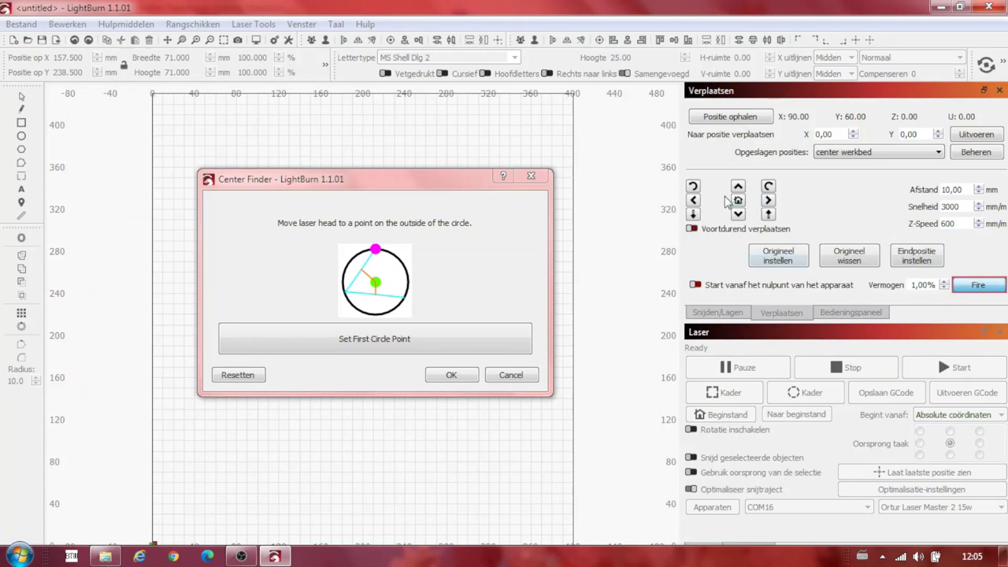
pyautogui.click(768, 201)
pyautogui.click(768, 201)
pyautogui.click(768, 201)
pyautogui.click(768, 201)
pyautogui.click(768, 201)
pyautogui.click(768, 201)
pyautogui.click(768, 200)
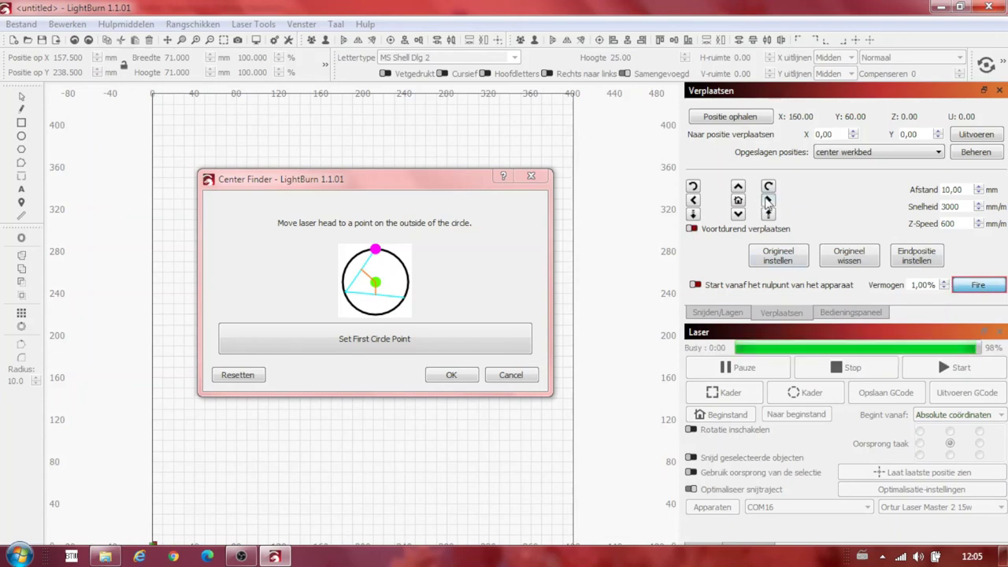
pyautogui.click(767, 201)
pyautogui.click(739, 188)
pyautogui.click(738, 188)
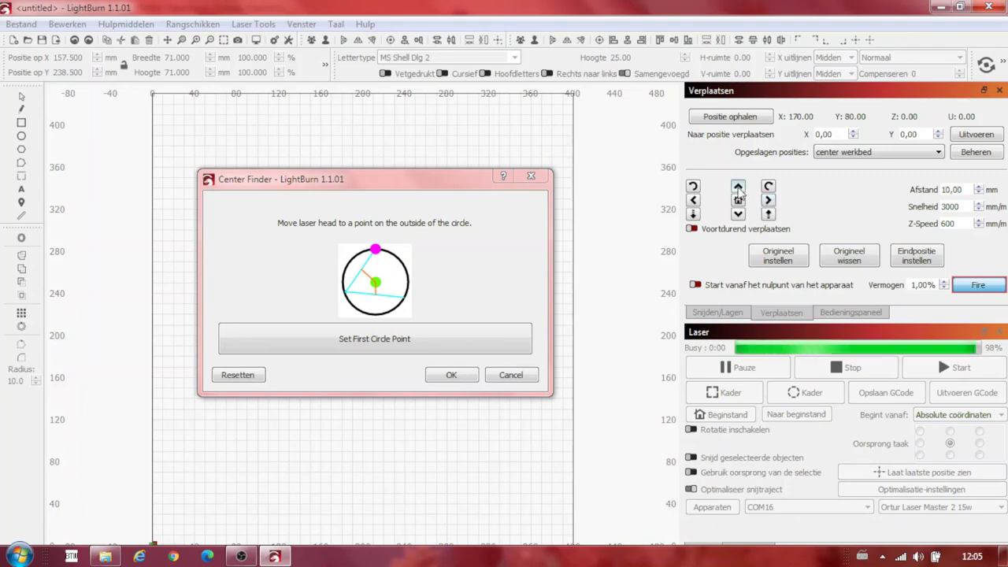
pyautogui.click(738, 188)
pyautogui.click(738, 188)
pyautogui.click(738, 187)
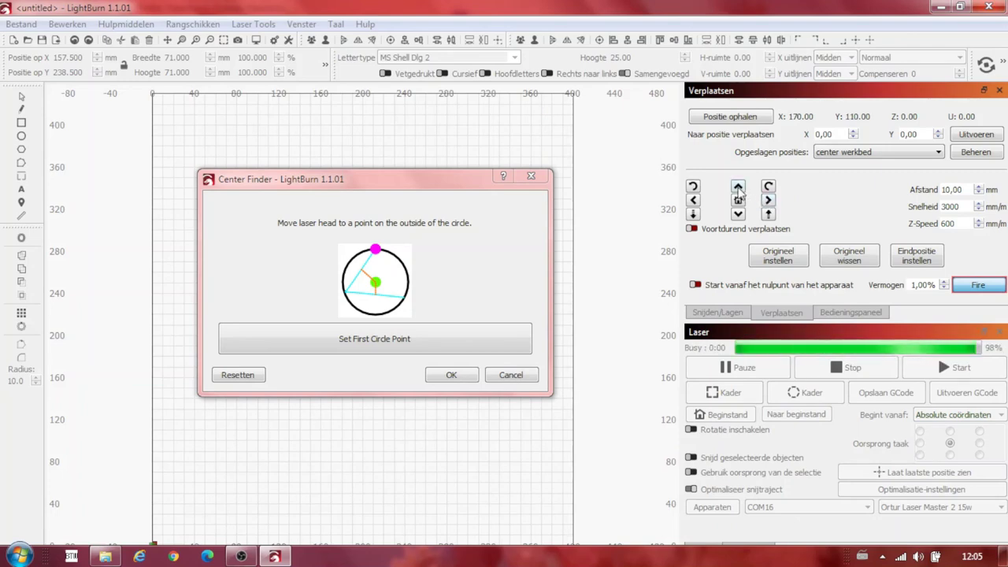
# Step: Move the laser head in 1 mm jogs down to Y 103 and set it as the first circle point
pyautogui.doubleClick(955, 190)
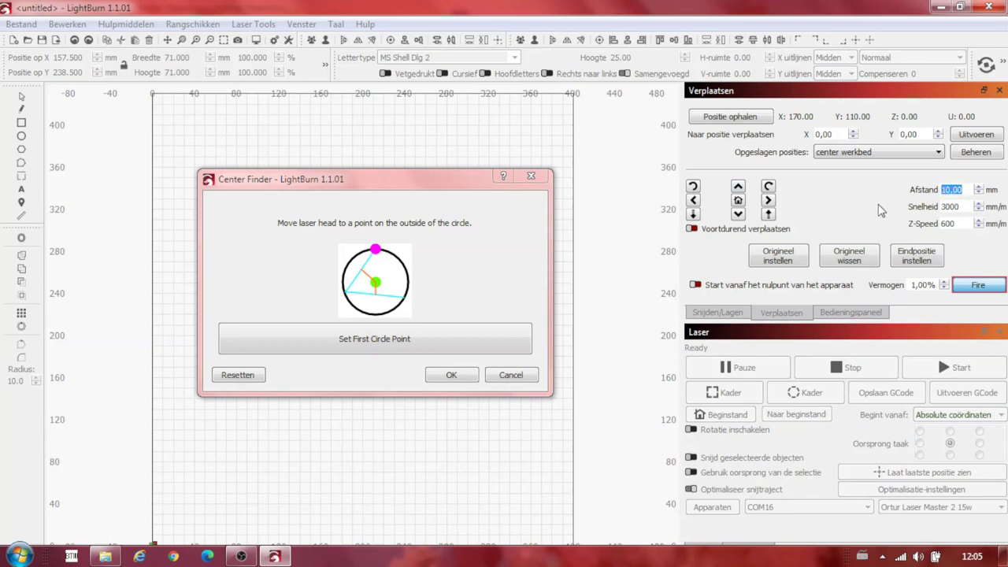
pyautogui.write('1')
pyautogui.click(738, 214)
pyautogui.click(738, 214)
pyautogui.click(738, 214)
pyautogui.click(739, 214)
pyautogui.click(360, 345)
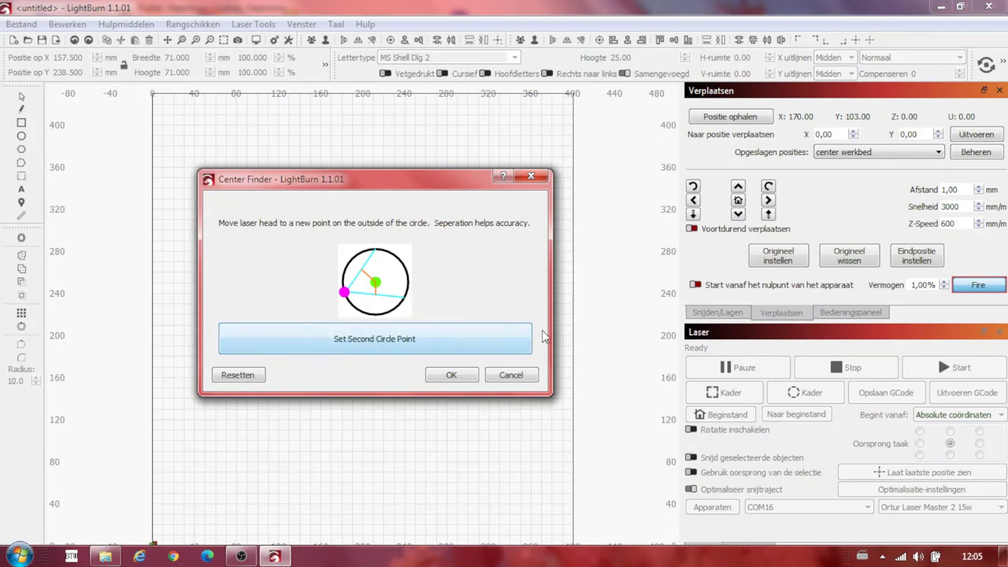
# Step: Set the jog distance to 10 mm and move the laser head along positive Y to the opposite side of the circle
pyautogui.doubleClick(950, 190)
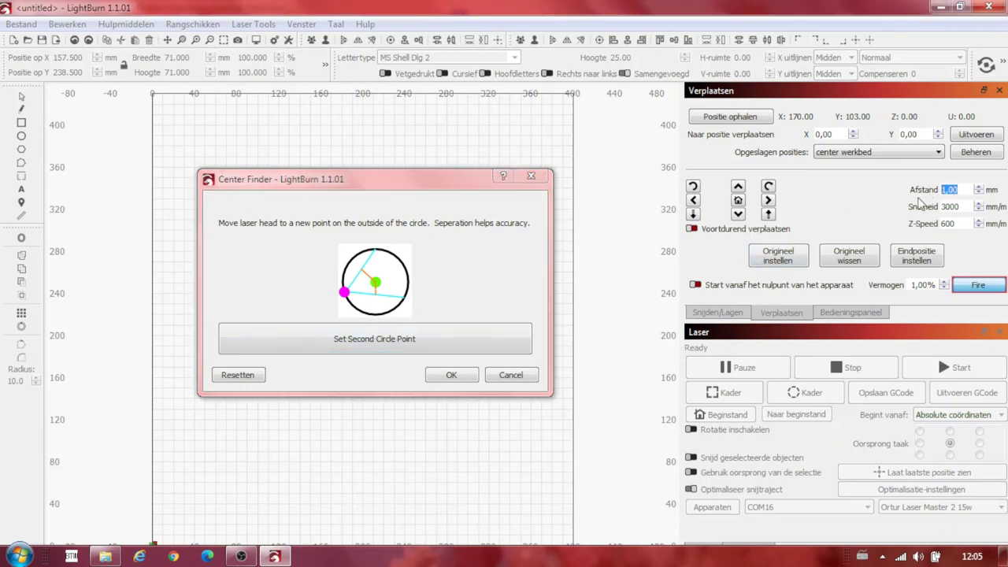
pyautogui.write('1')
pyautogui.click(738, 186)
pyautogui.click(743, 193)
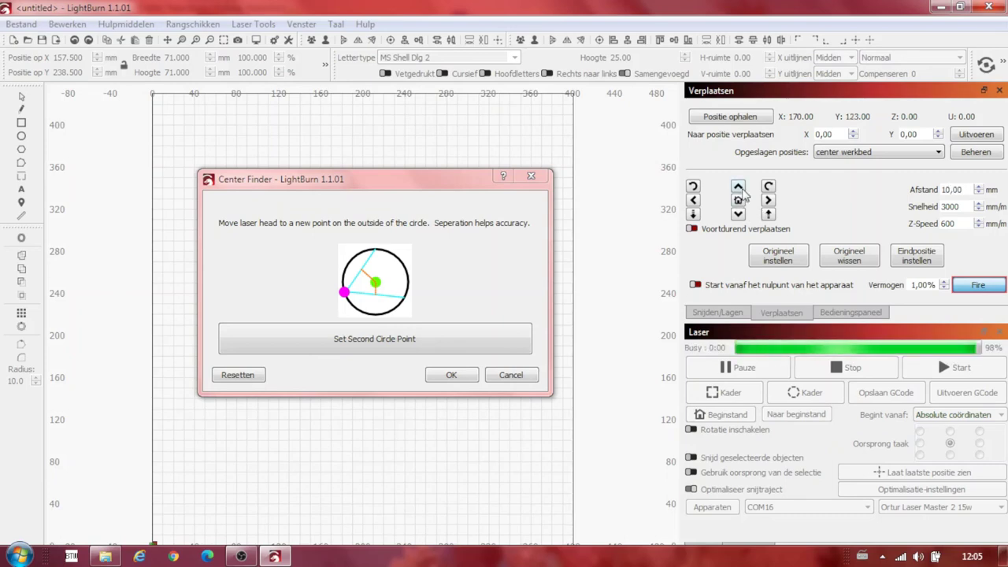
pyautogui.click(743, 192)
pyautogui.click(743, 192)
pyautogui.click(743, 192)
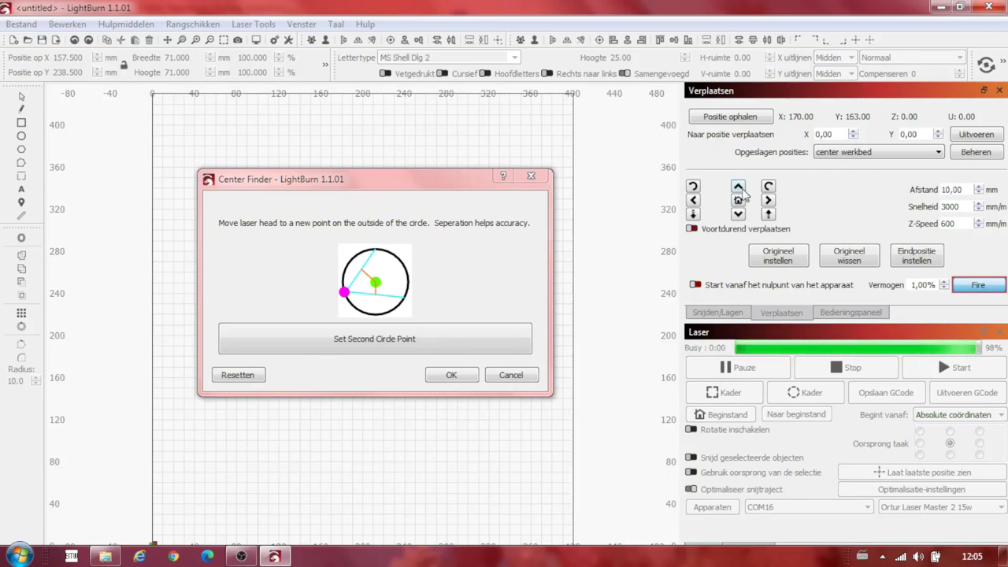
pyautogui.click(738, 187)
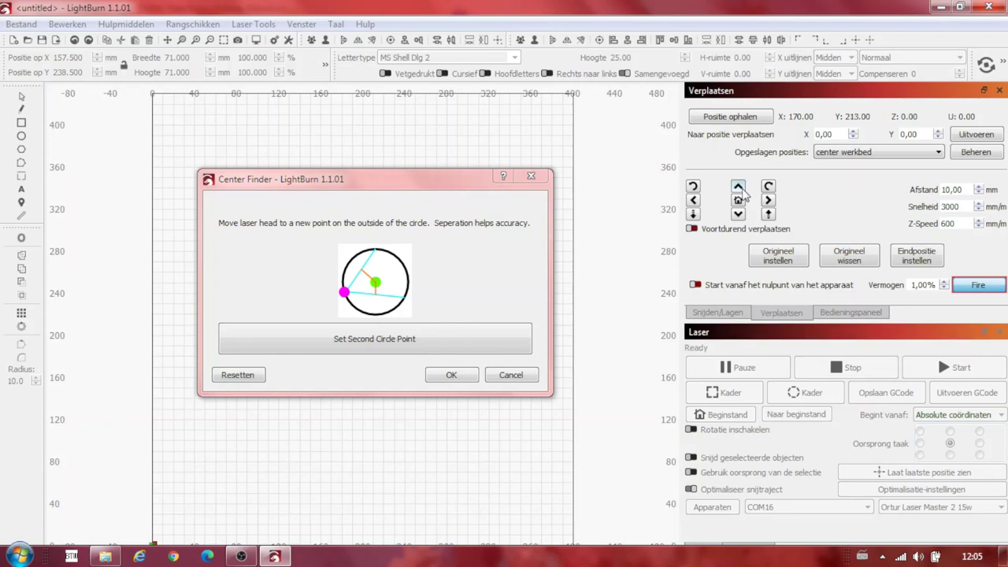
pyautogui.click(738, 187)
pyautogui.click(738, 187)
pyautogui.click(743, 193)
pyautogui.click(743, 192)
pyautogui.click(743, 192)
pyautogui.click(742, 192)
pyautogui.click(739, 187)
# Step: Move the laser head in 1 mm jogs down to Y 280 and set it as the second circle point
pyautogui.doubleClick(954, 190)
pyautogui.write('1')
pyautogui.click(739, 215)
pyautogui.click(739, 215)
pyautogui.click(362, 346)
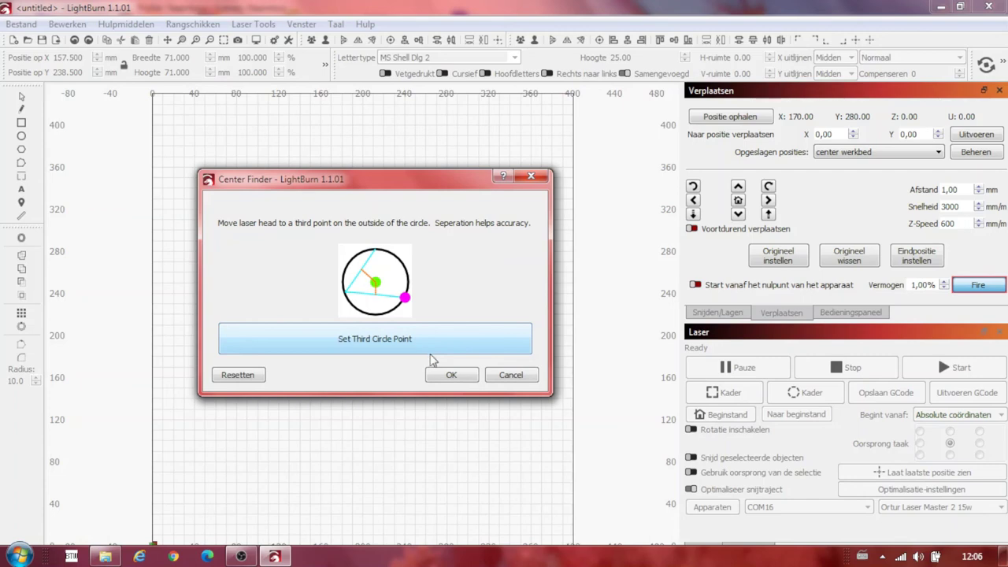
# Step: Set the jog distance to 10 mm and move the laser head along positive X to X 240
pyautogui.moveTo(969, 193); pyautogui.dragTo(917, 194)
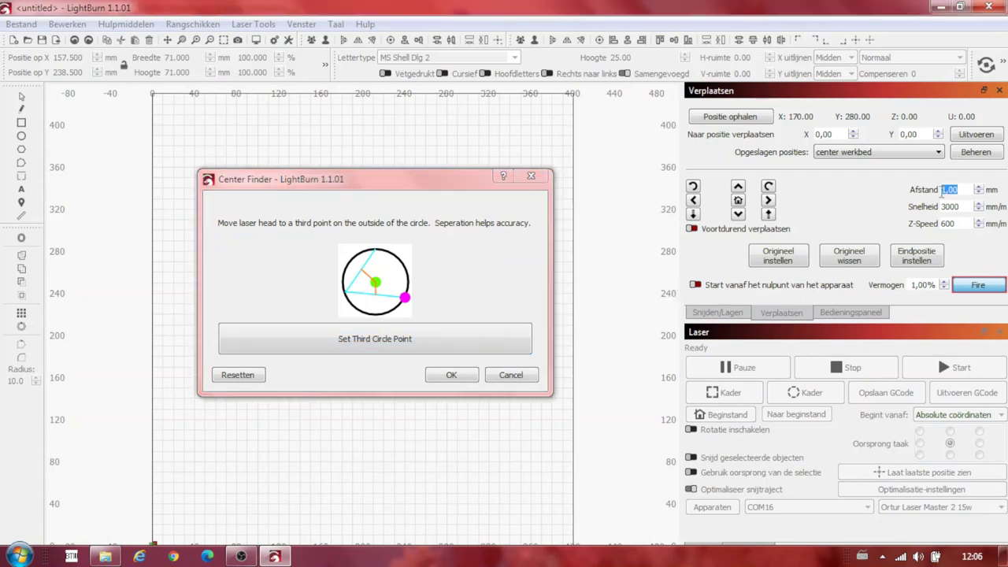
pyautogui.write('1')
pyautogui.click(768, 200)
pyautogui.click(768, 200)
pyautogui.click(768, 200)
pyautogui.click(768, 200)
pyautogui.click(768, 200)
pyautogui.click(768, 200)
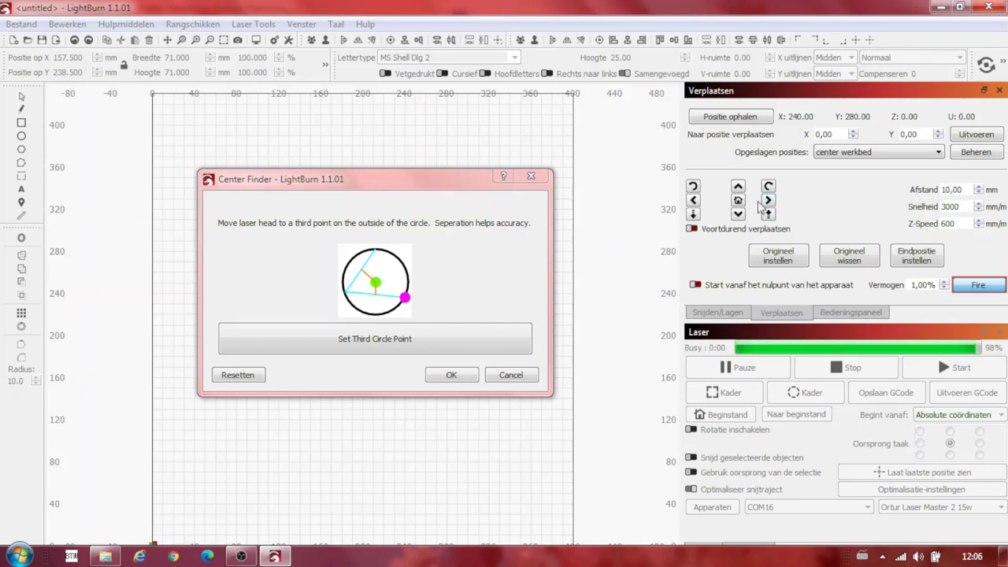
# Step: Jog the laser head in 10 mm moves to X 270, Y 230, near the circle's edge
pyautogui.click(738, 214)
pyautogui.click(738, 214)
pyautogui.click(738, 213)
pyautogui.click(738, 214)
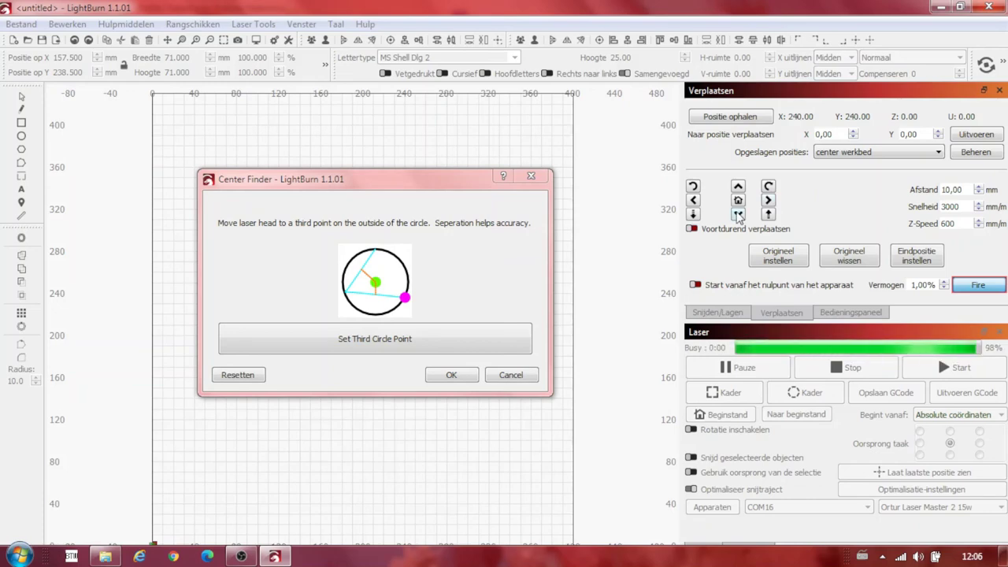
pyautogui.click(768, 200)
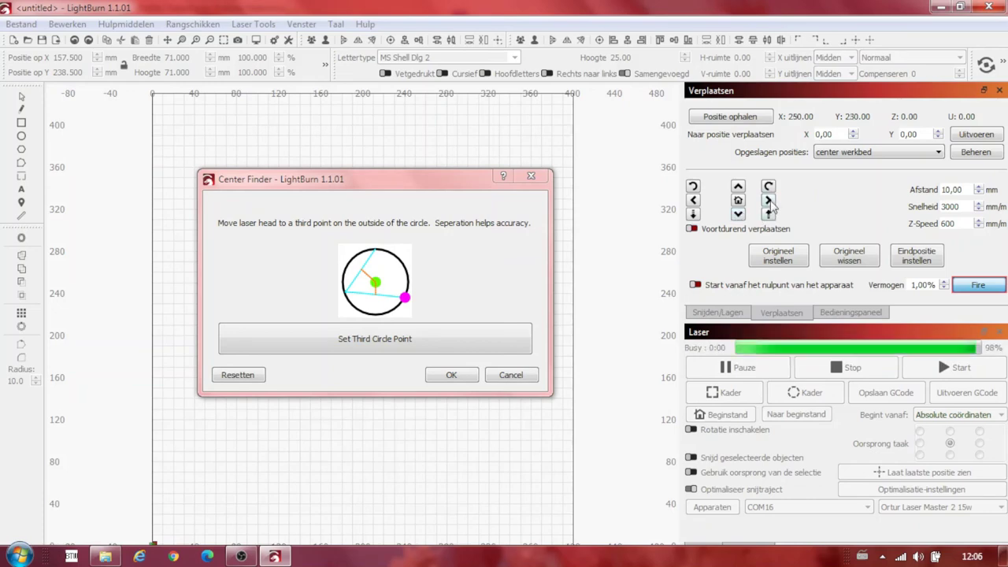
pyautogui.click(768, 200)
pyautogui.click(768, 200)
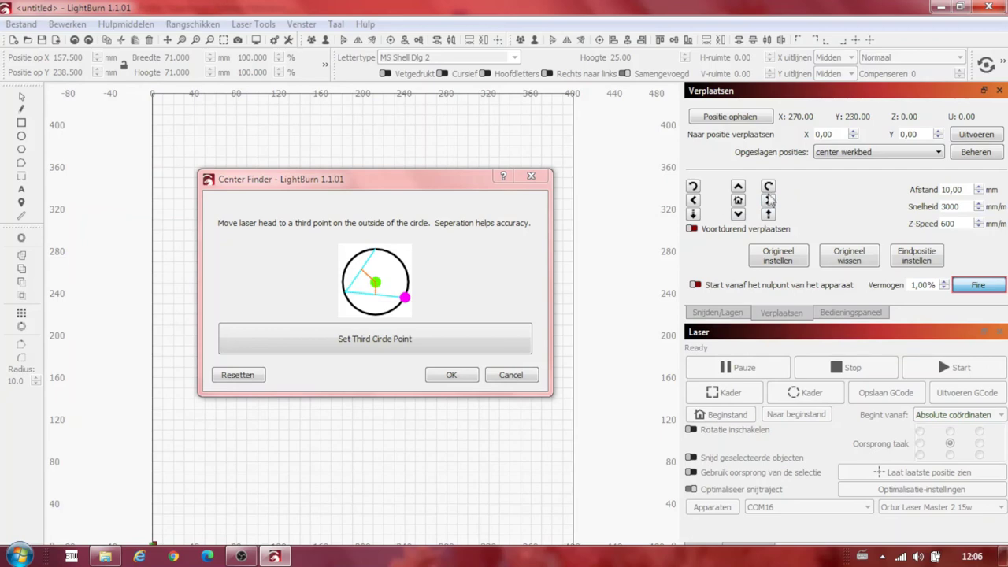
# Step: Move the laser head in 1 mm jogs to X 273 and set it as the third circle point
pyautogui.moveTo(964, 190); pyautogui.dragTo(911, 198)
pyautogui.write('1')
pyautogui.click(768, 201)
pyautogui.click(768, 200)
pyautogui.click(768, 200)
pyautogui.click(356, 340)
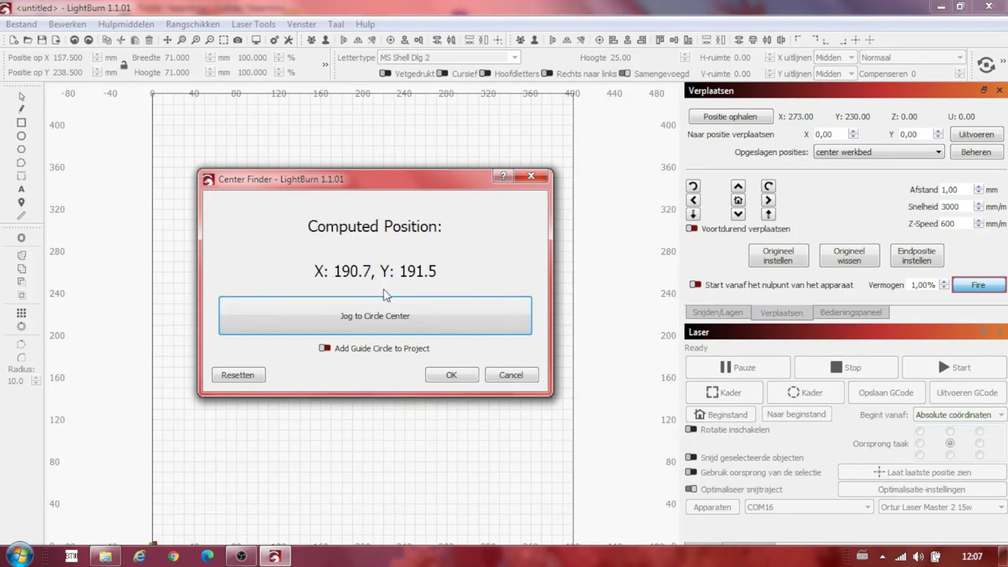
# Step: Jog the laser head to the computed circle center and add the guide circle to the project
pyautogui.click(375, 328)
pyautogui.click(325, 348)
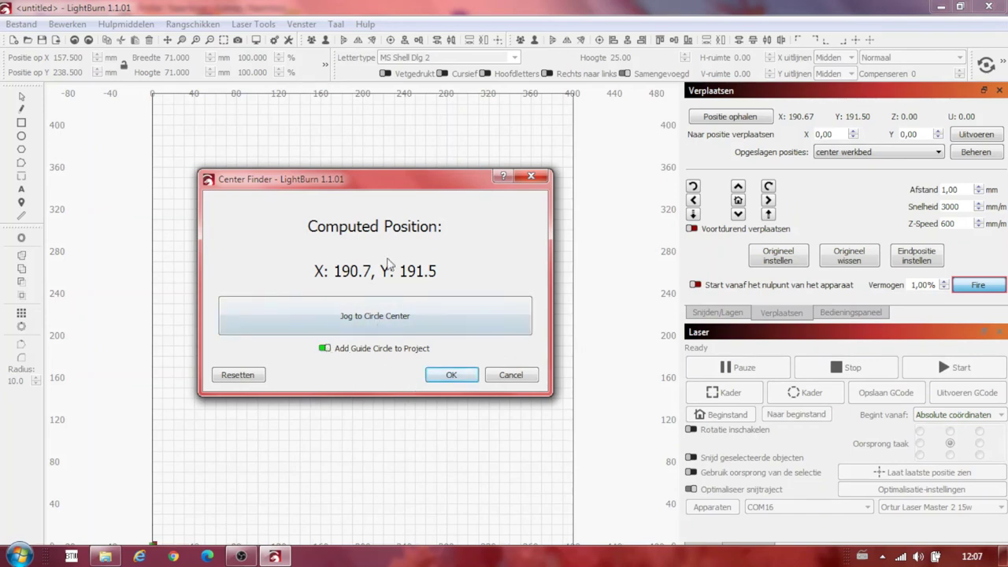
pyautogui.moveTo(419, 185); pyautogui.dragTo(418, 208)
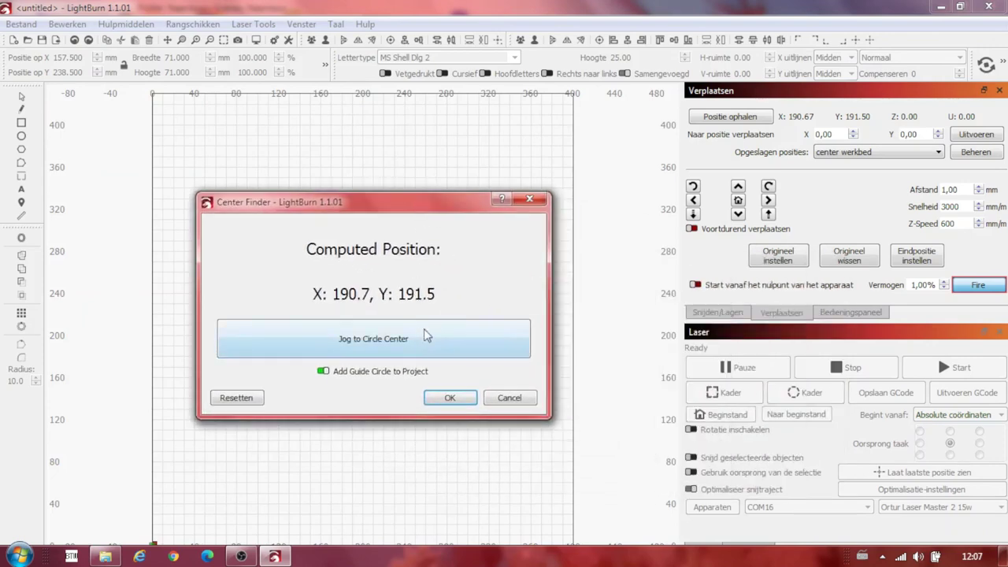
pyautogui.click(449, 397)
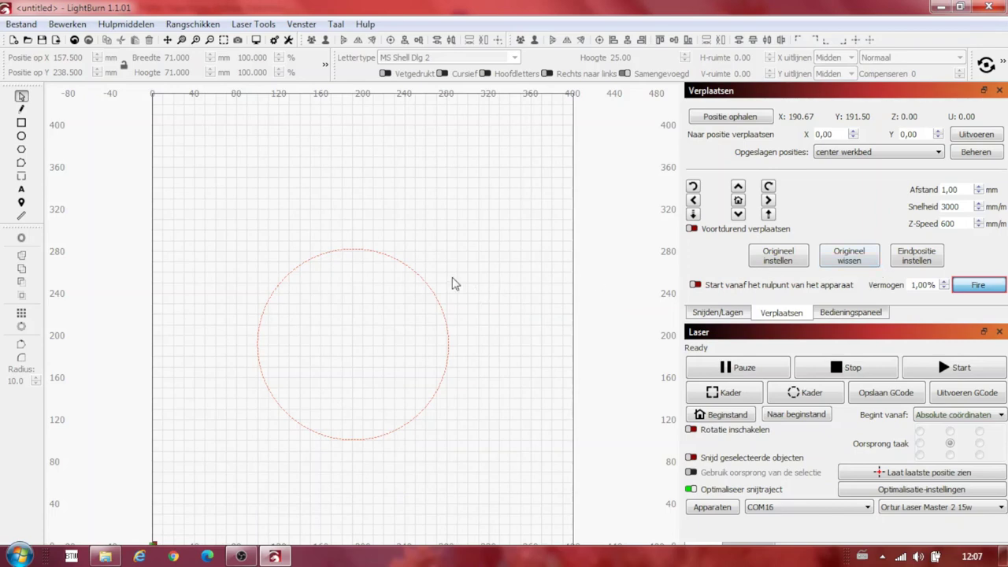
pyautogui.click(253, 23)
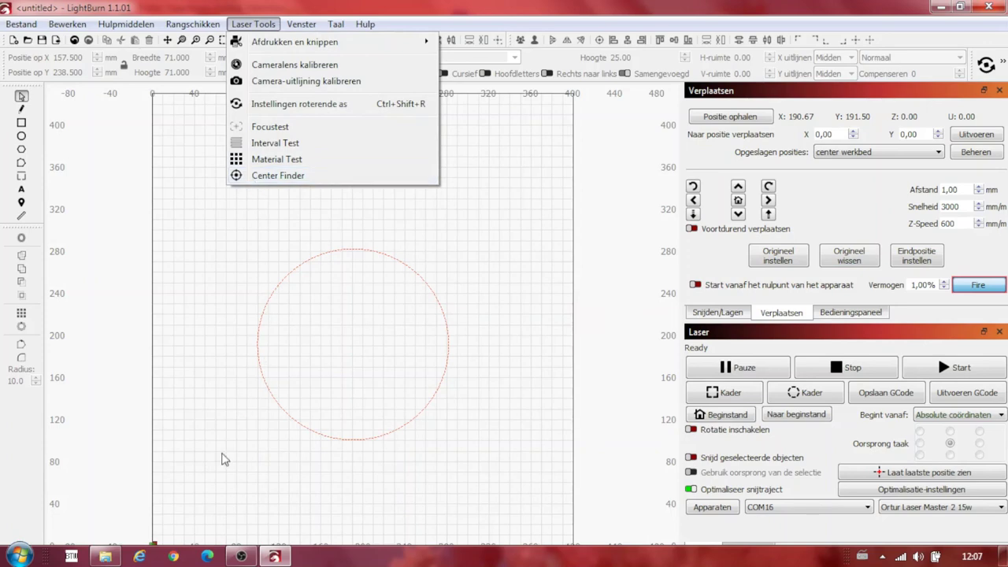
pyautogui.moveTo(235, 558)
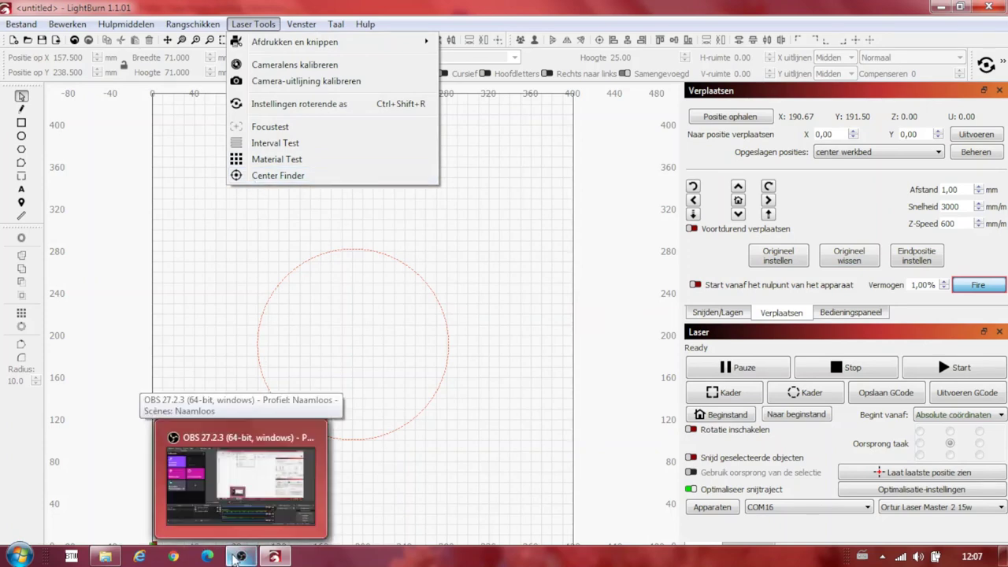